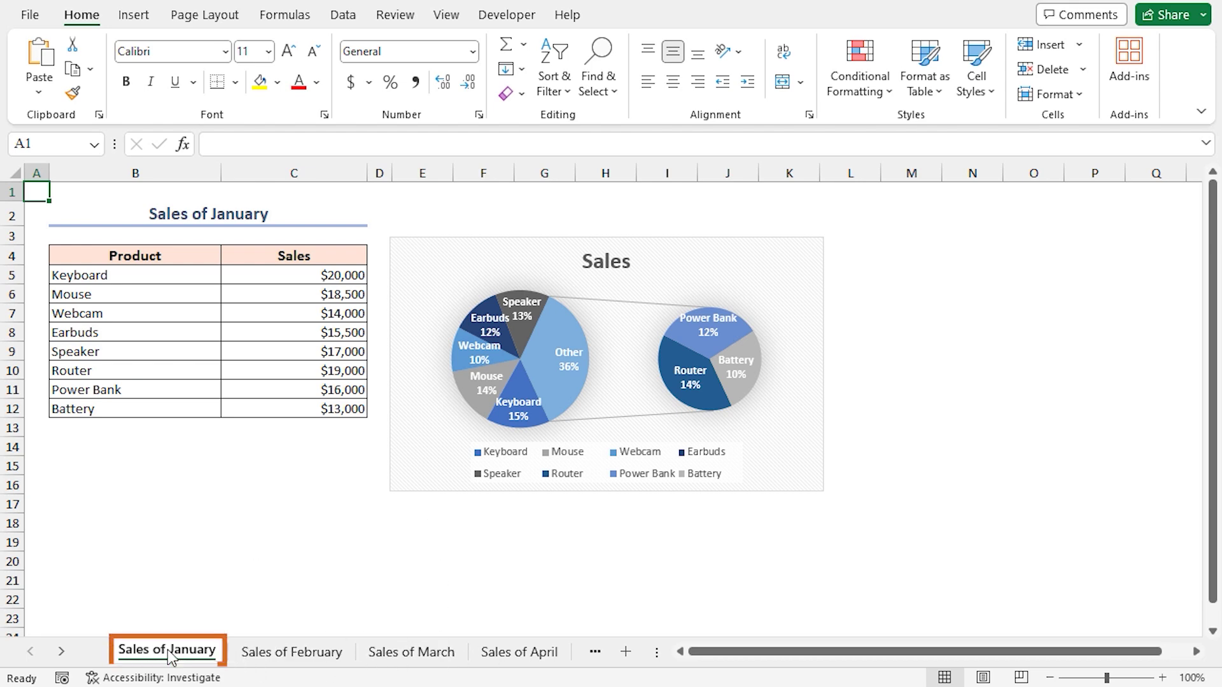
- Browse the February, March and April sales sheets, then check January's Product and Sales headers
left_click(291, 651)
left_click(407, 651)
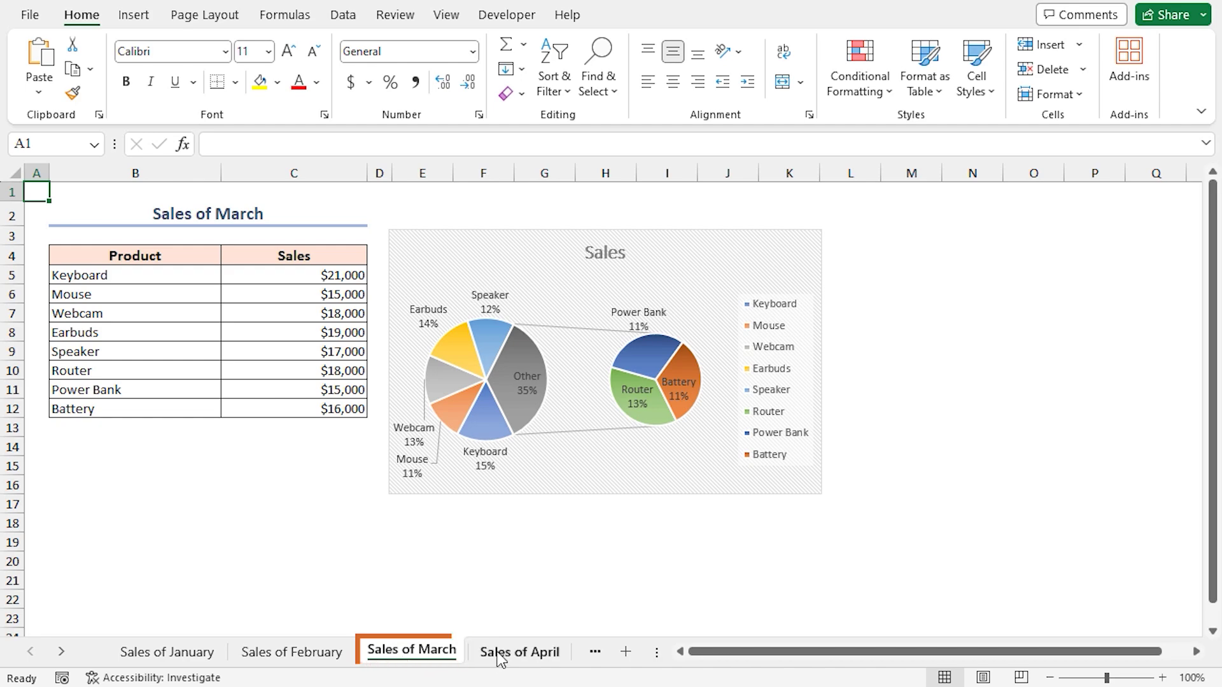
left_click(510, 653)
left_click(178, 653)
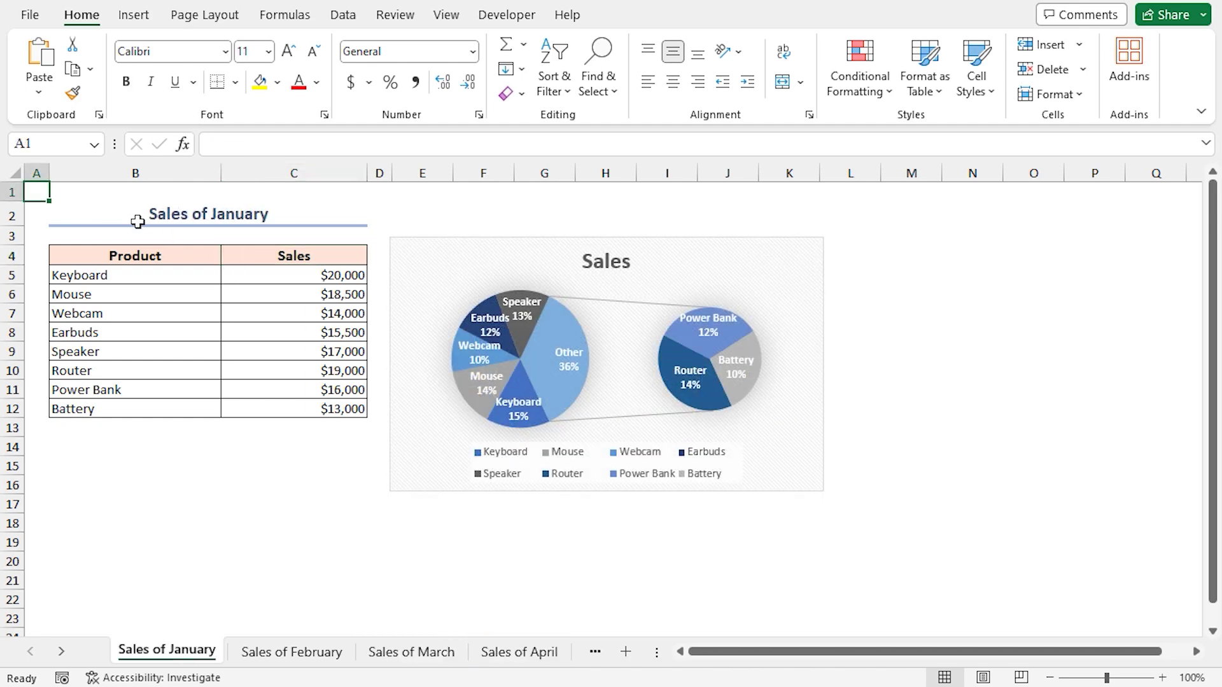
left_click(146, 258)
left_click(244, 255)
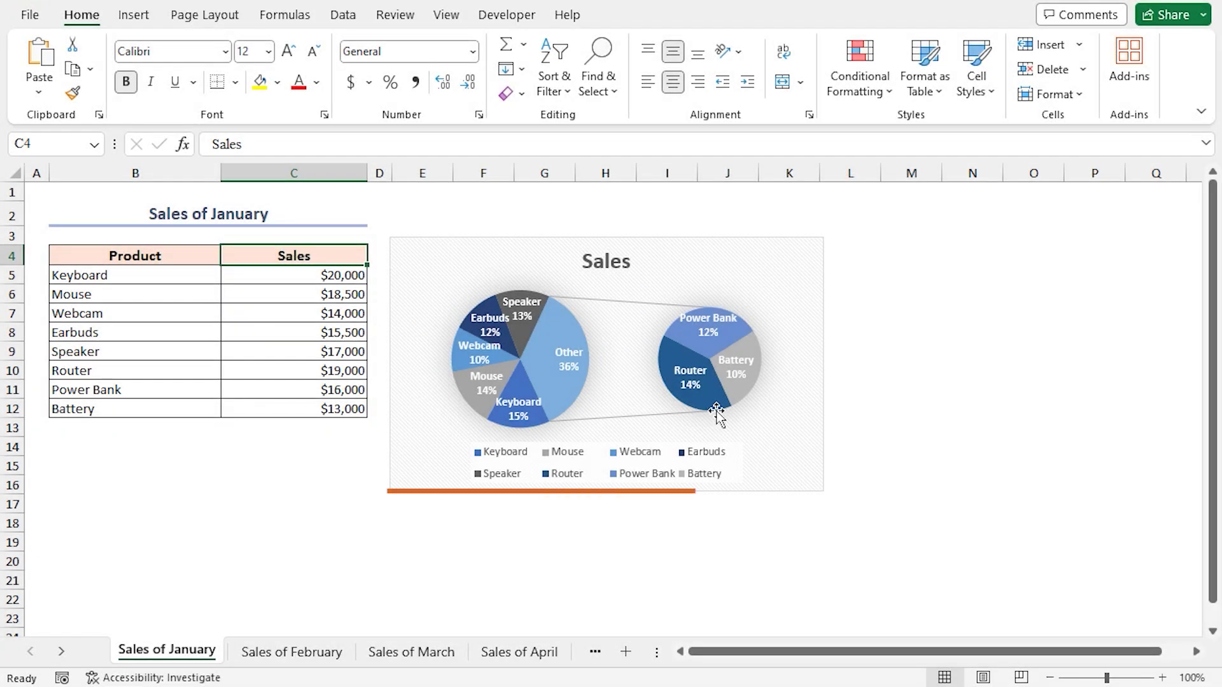
- Look through the Sales of February, March and April sheets once more
mouse_move(717, 406)
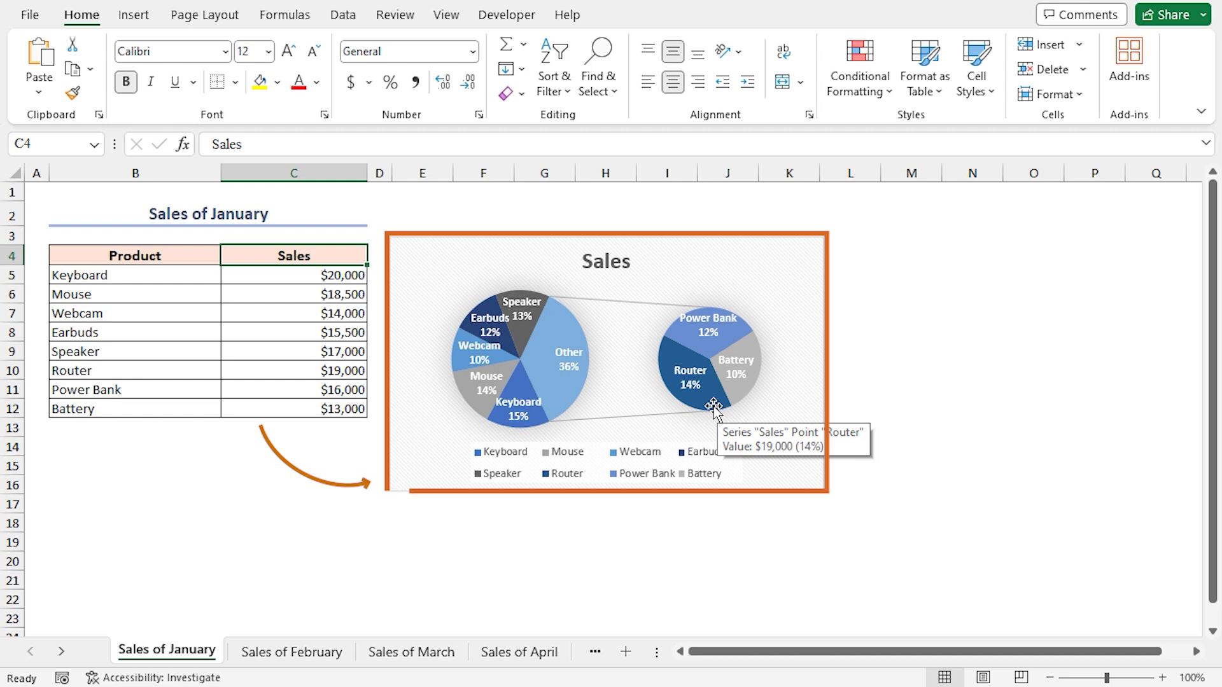
left_click(284, 654)
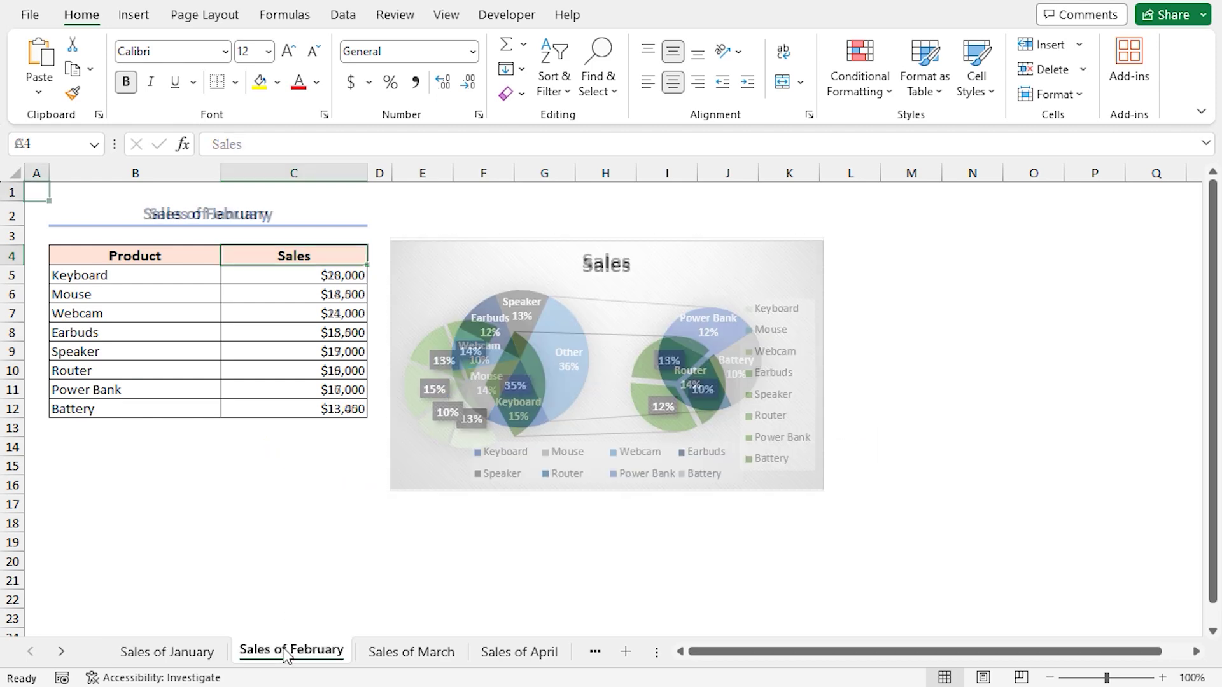
left_click(387, 654)
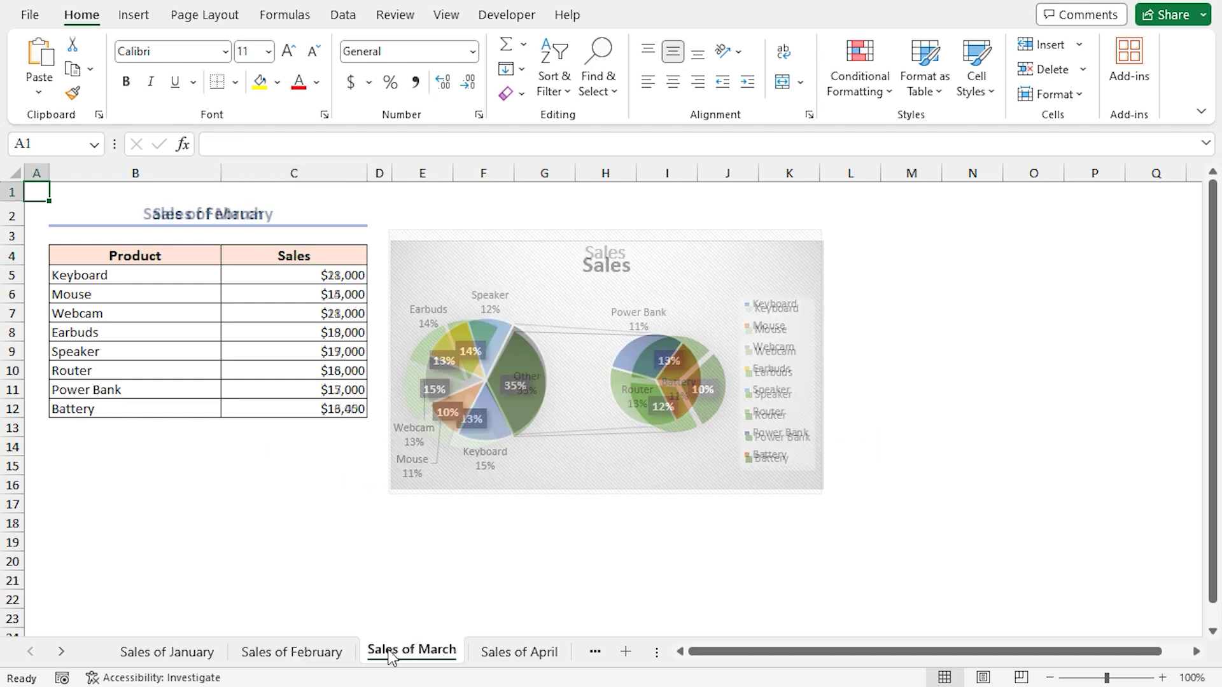
left_click(537, 654)
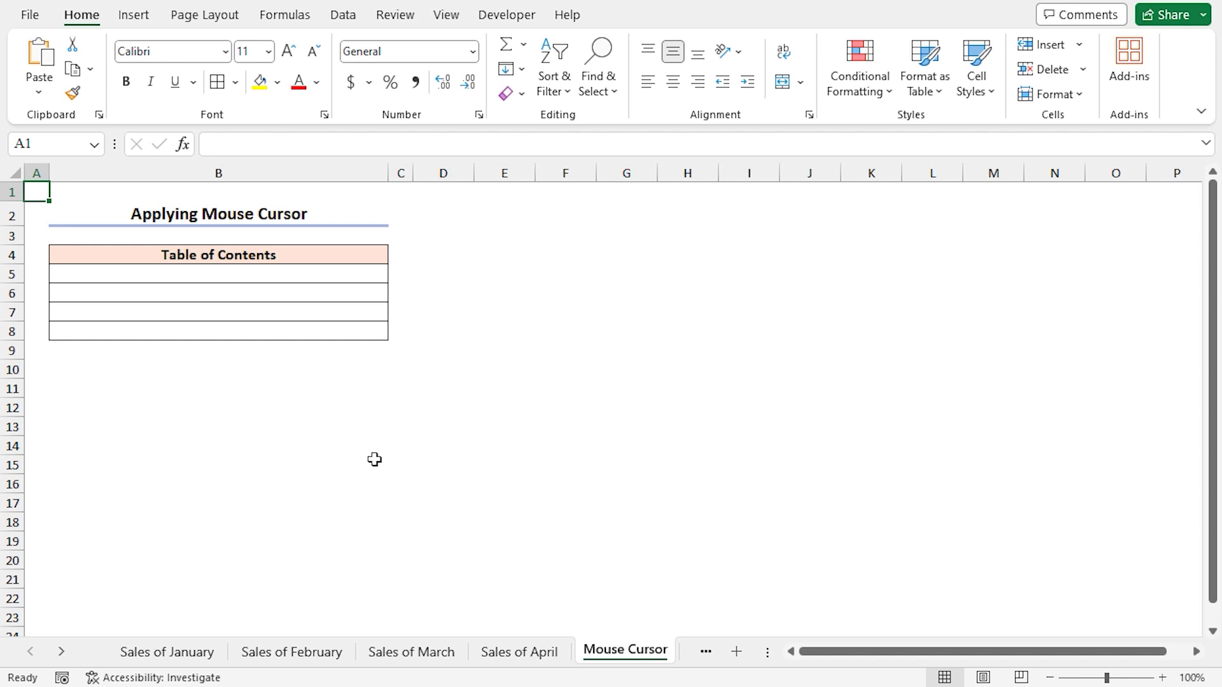
- Enter 'Sales of January' in B5, then go to the Sales of January sheet and select A1
double_click(147, 277)
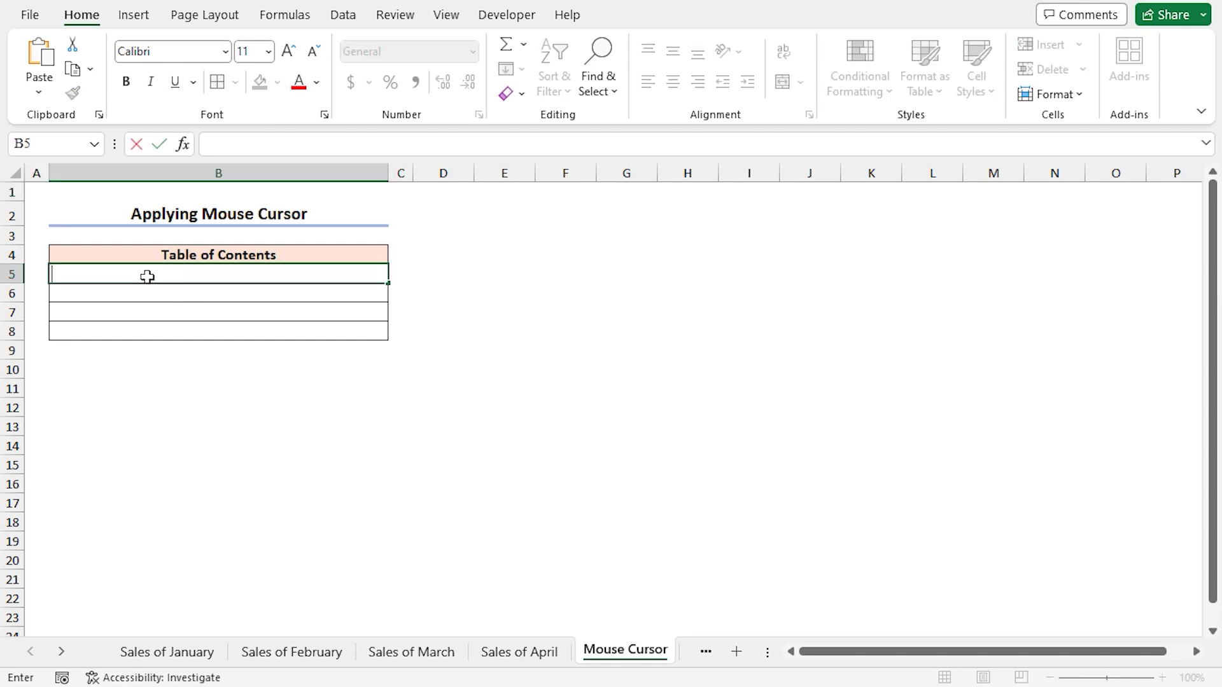
type("Sales of January")
key("Return")
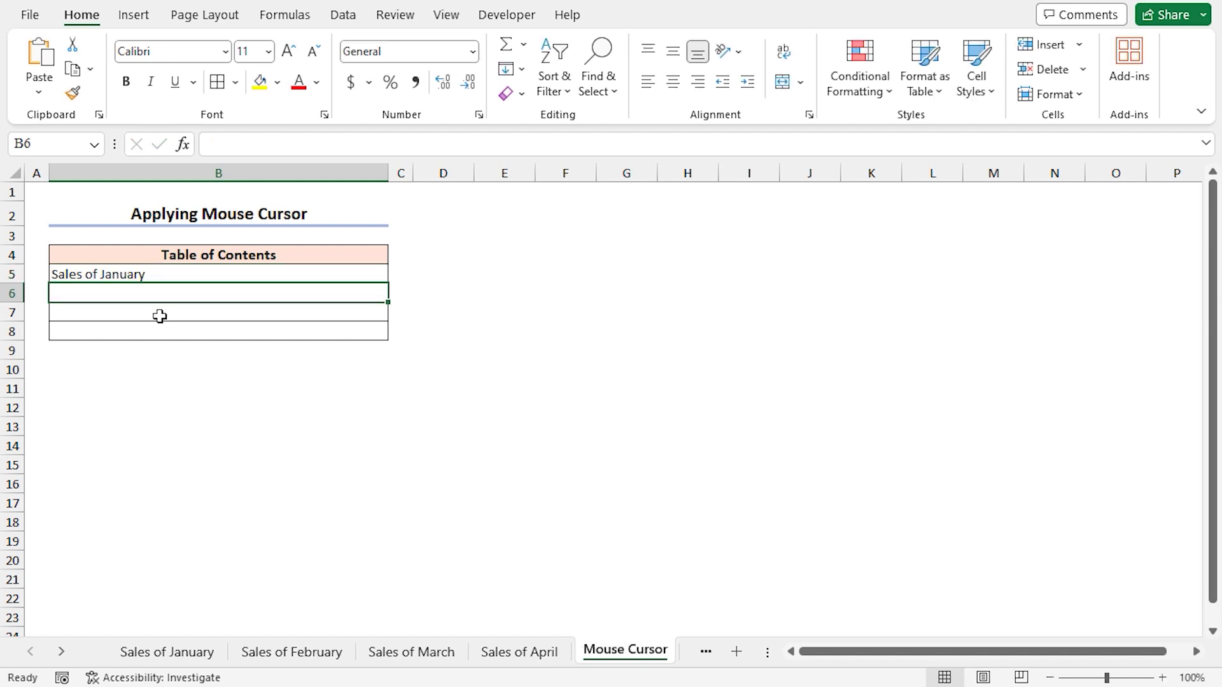
left_click(164, 652)
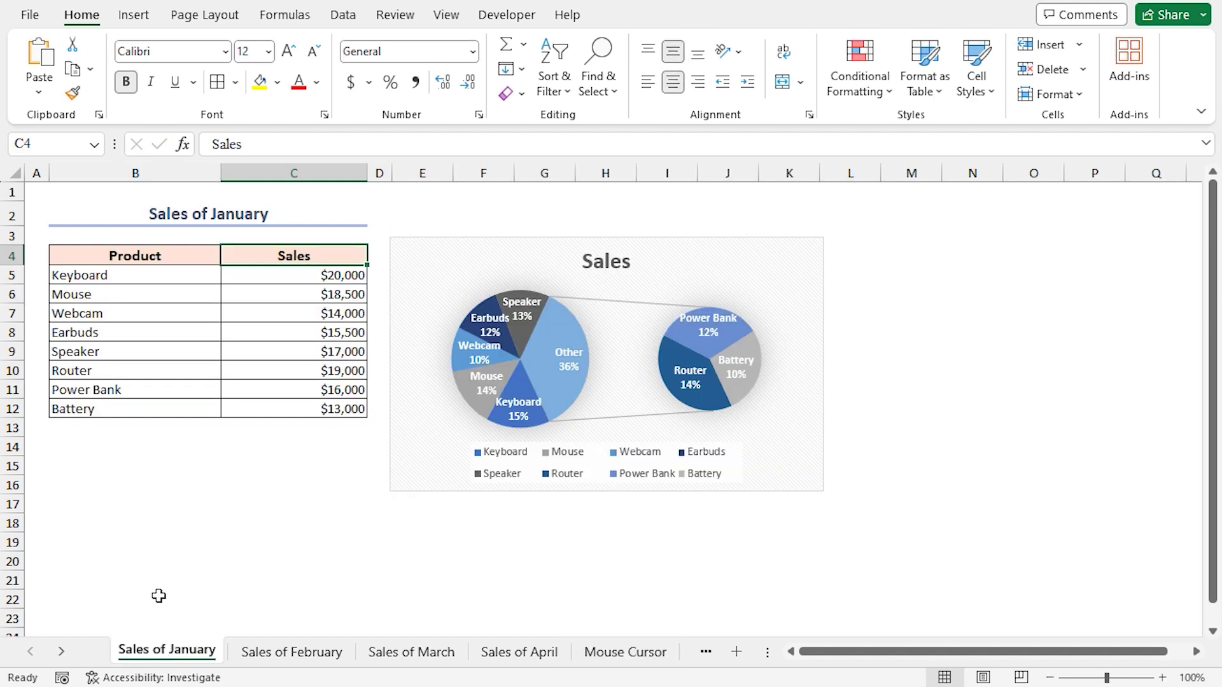
left_click(36, 196)
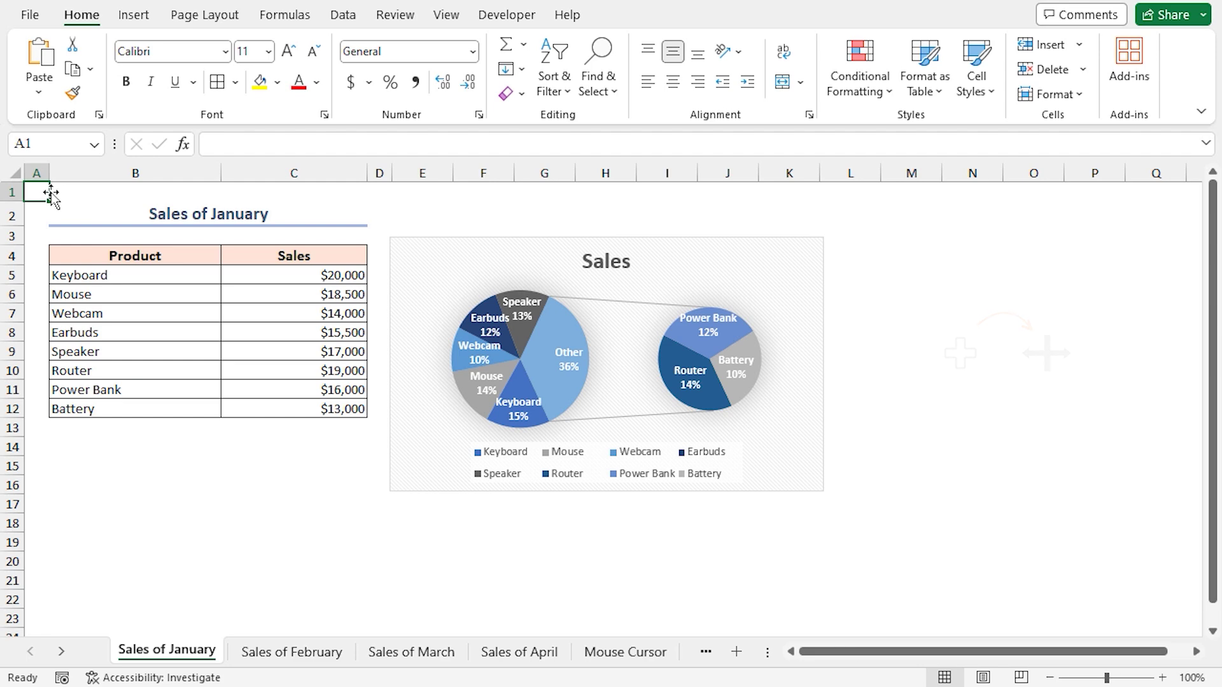
- Right-drag January's cell A1 onto B5 of Mouse Cursor and create a hyperlink there
left_click_drag(50, 193, 49, 194)
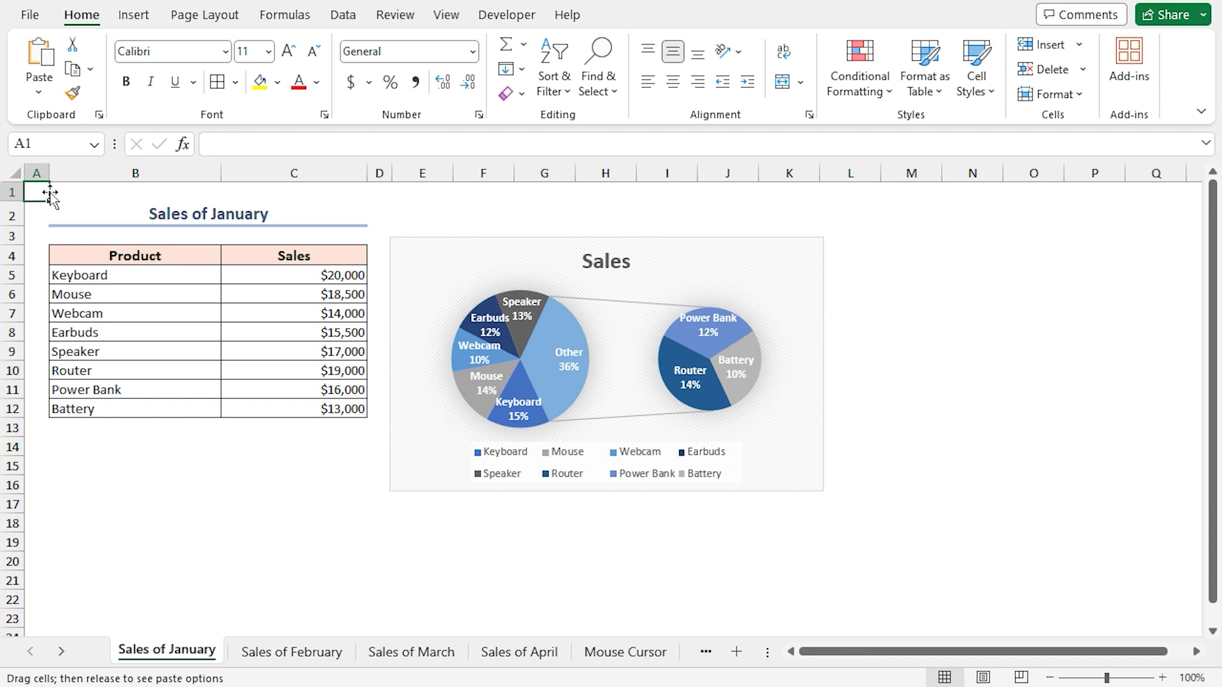
left_click_drag(50, 193, 134, 275)
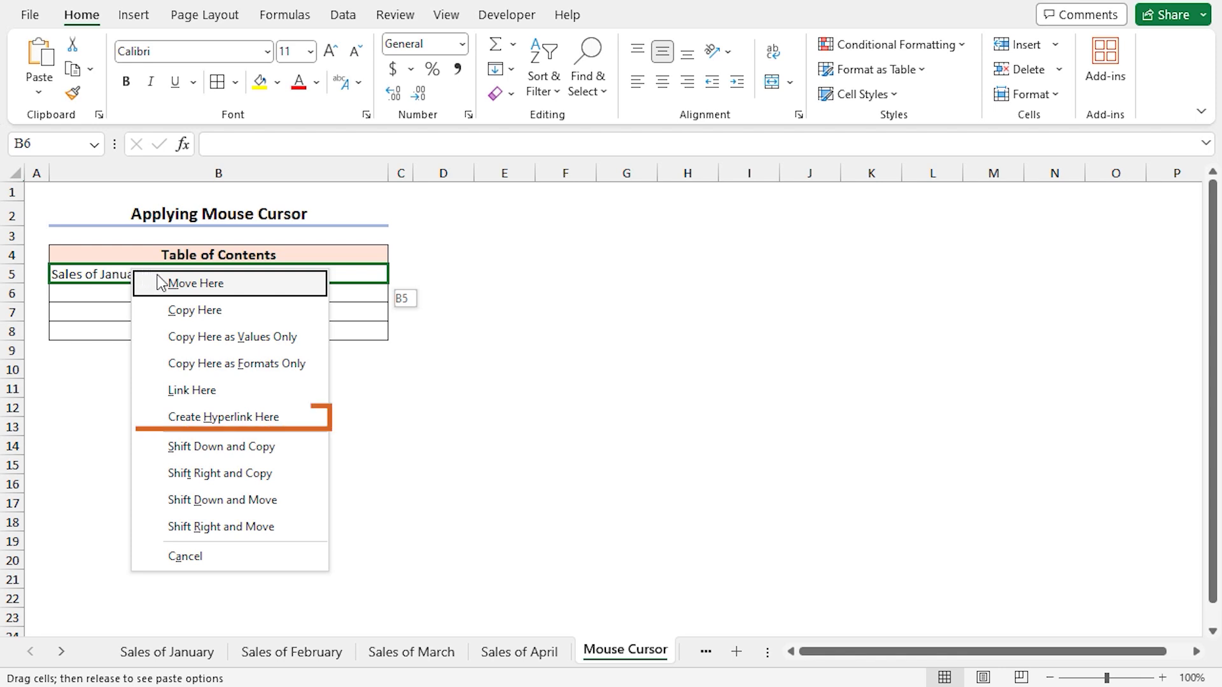
left_click(229, 419)
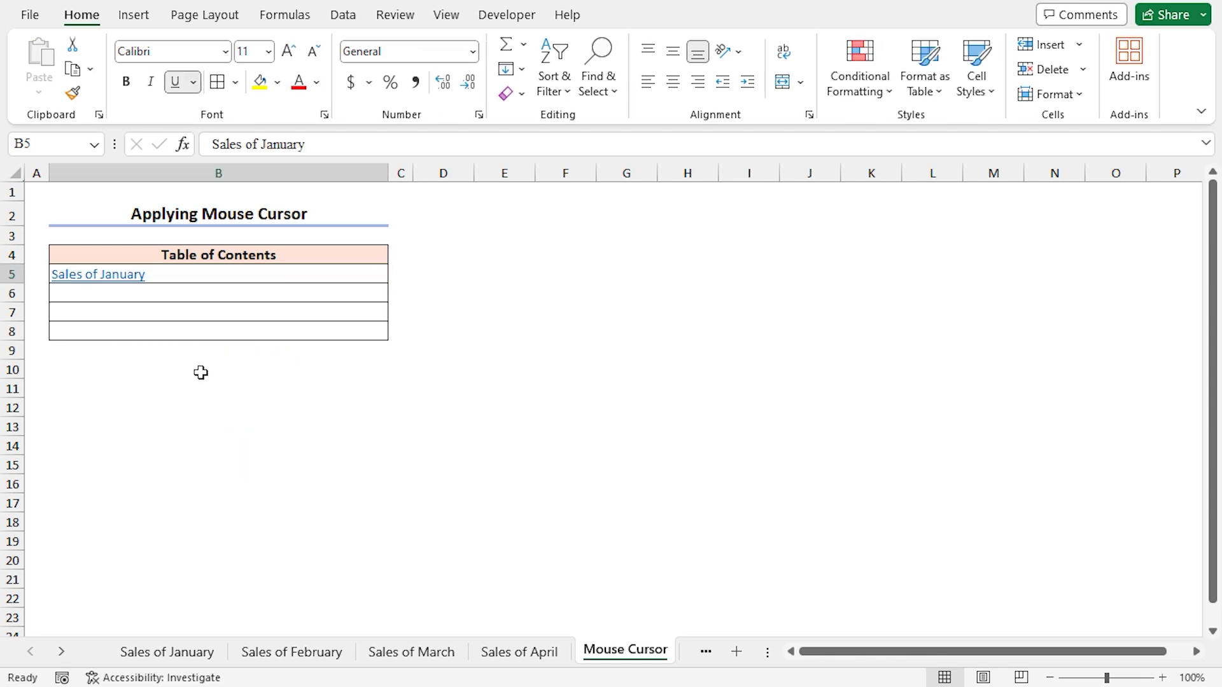
- Enter Sales of February, Sales of March and Sales of April in B6:B8
left_click(146, 299)
type("Sales of Fe")
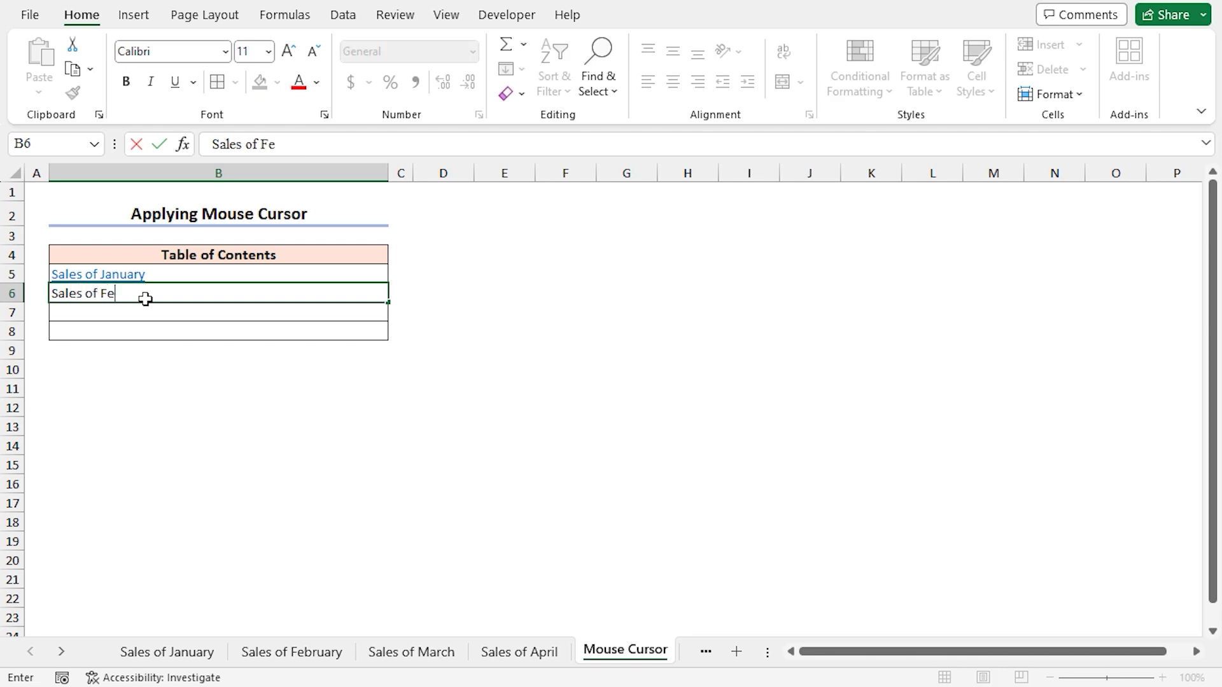
type("bruary")
key("Return")
type("Sales of March")
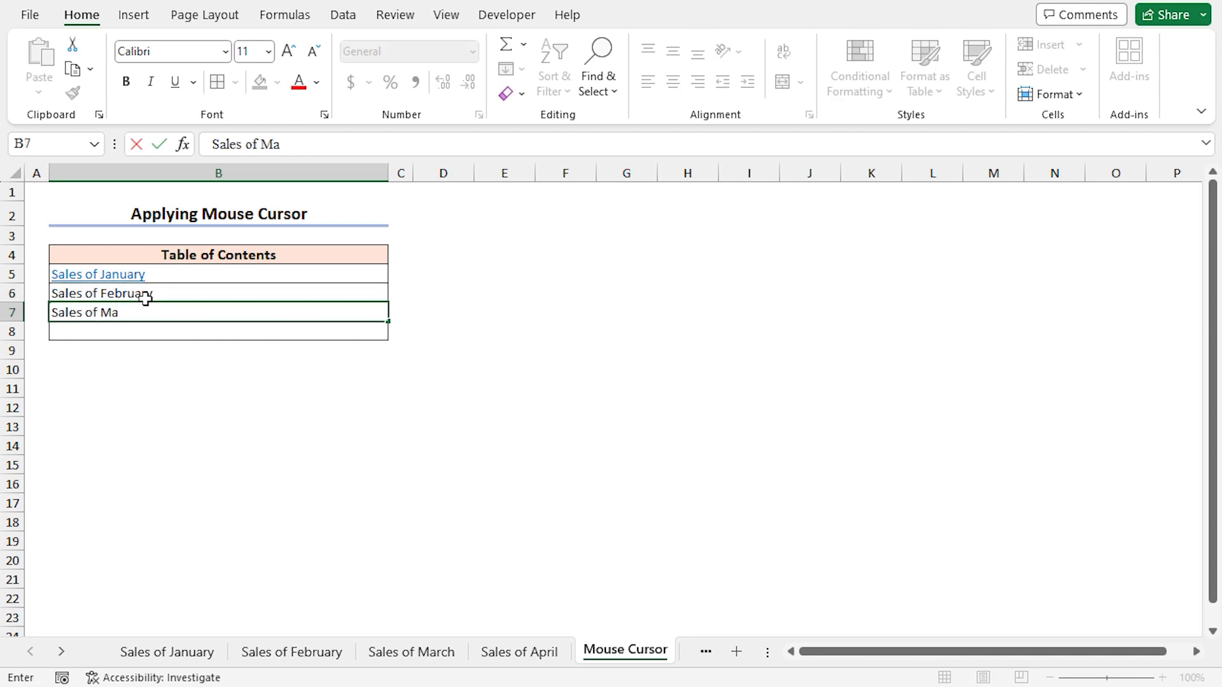
key("Return")
type("Sales of April")
key("Return")
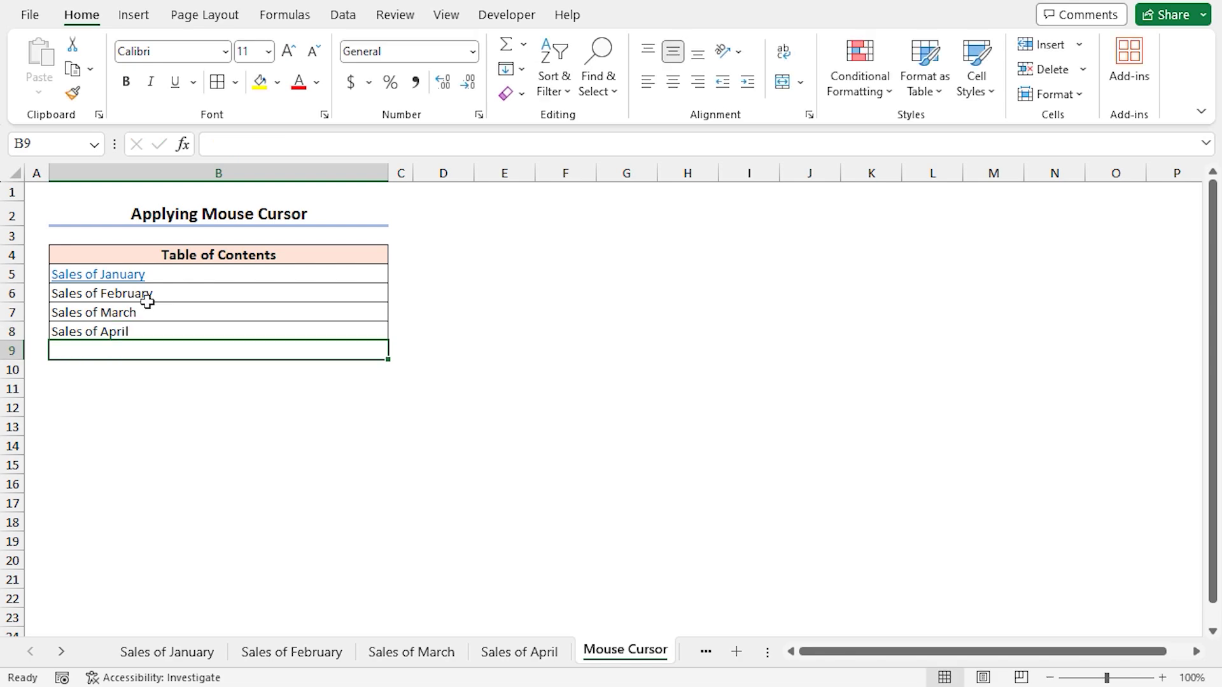
- Hyperlink B6, B7 and B8 to the February, March and April sheets by right-dragging each A1
left_click(279, 653)
left_click_drag(112, 332, 120, 298)
left_click(199, 440)
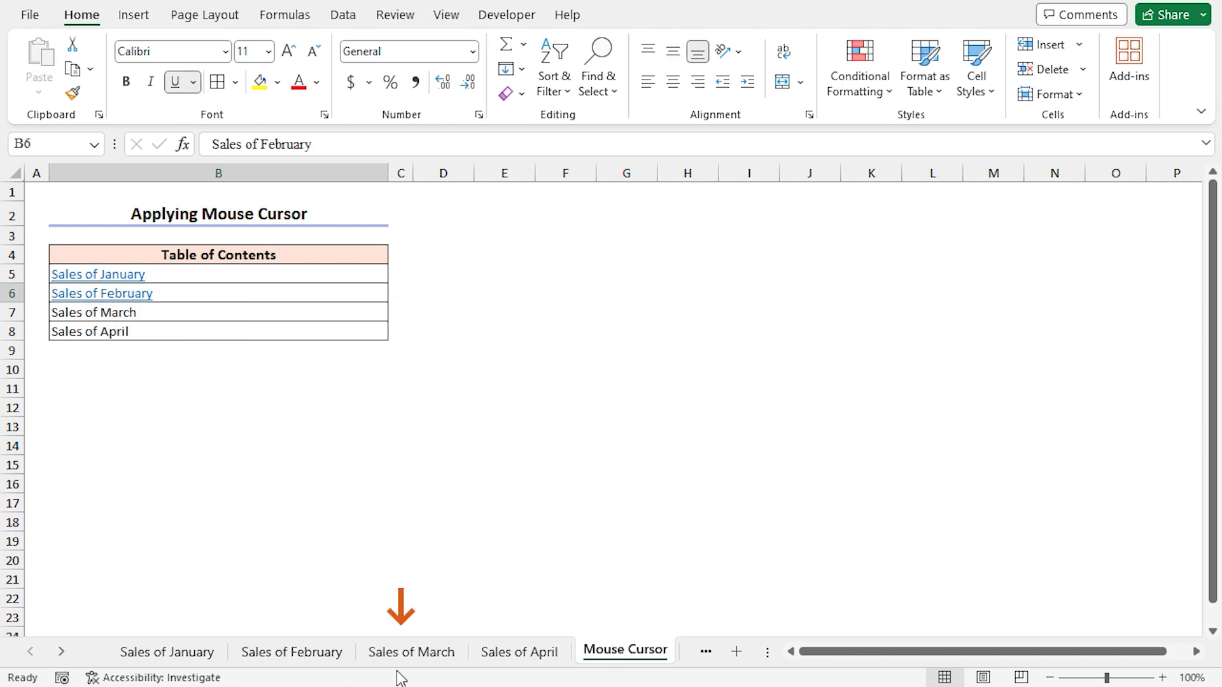
left_click(411, 652)
left_click_drag(51, 185, 111, 313)
left_click(212, 460)
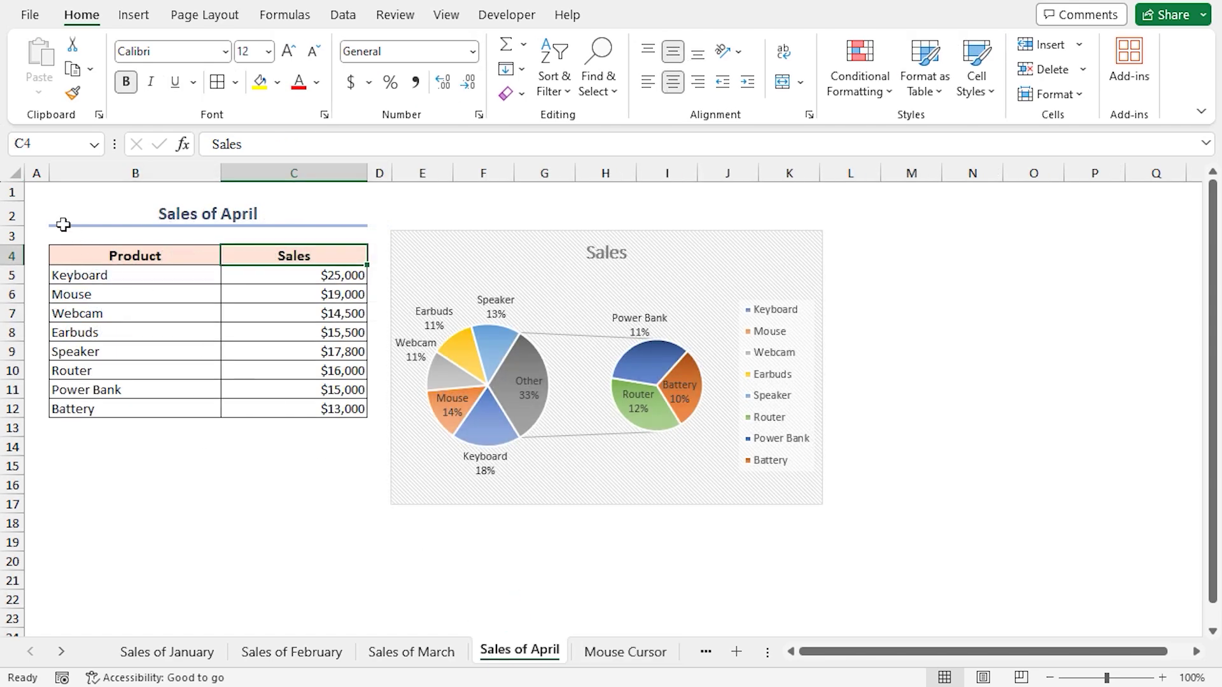
left_click_drag(49, 194, 106, 339)
left_click(192, 482)
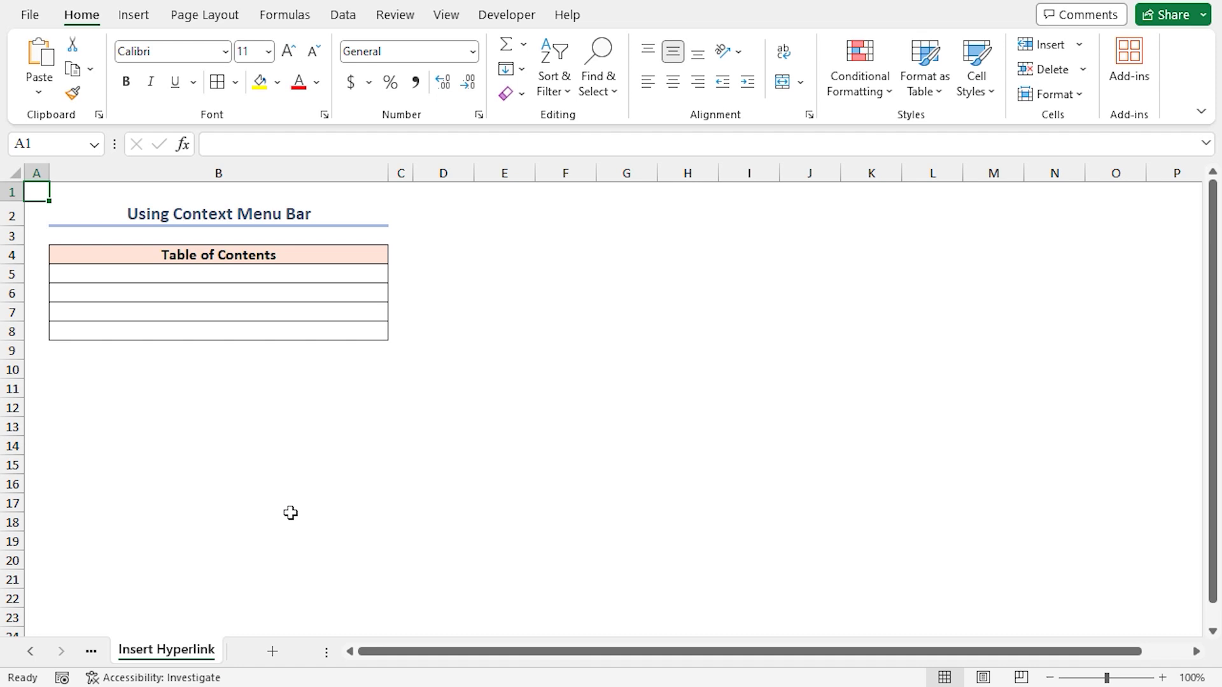
- Select B5 on the Insert Hyperlink sheet and bring up the Insert Hyperlink dialog
left_click(175, 273)
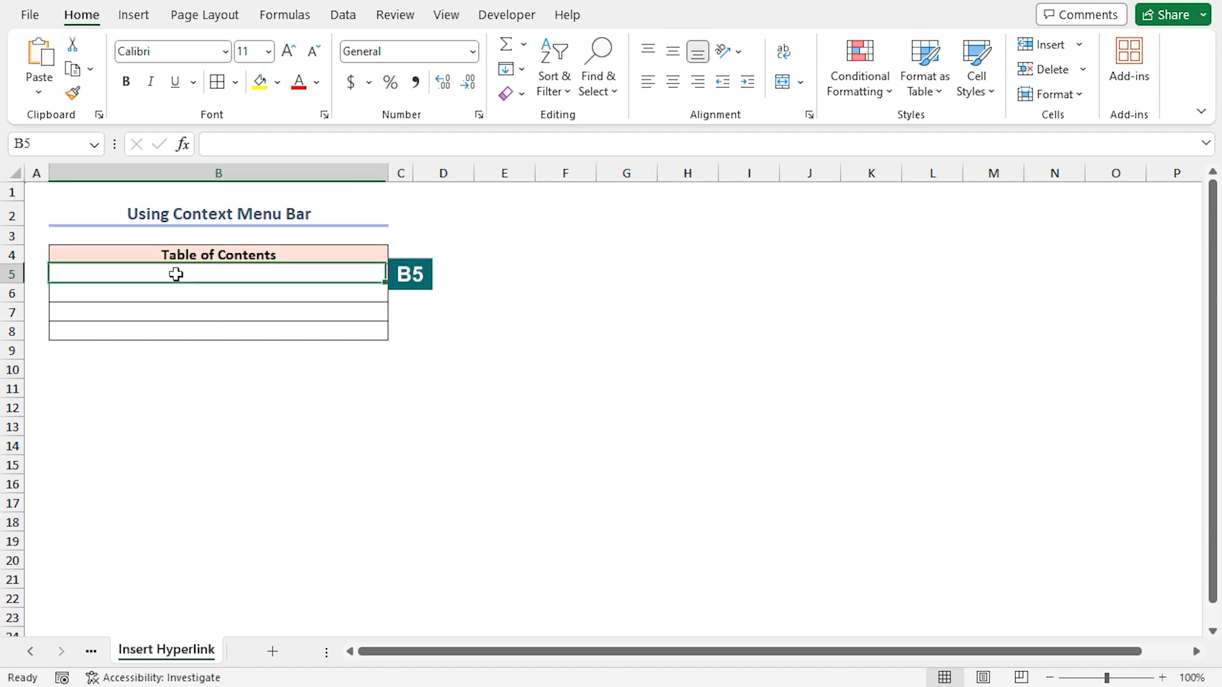
left_click(135, 18)
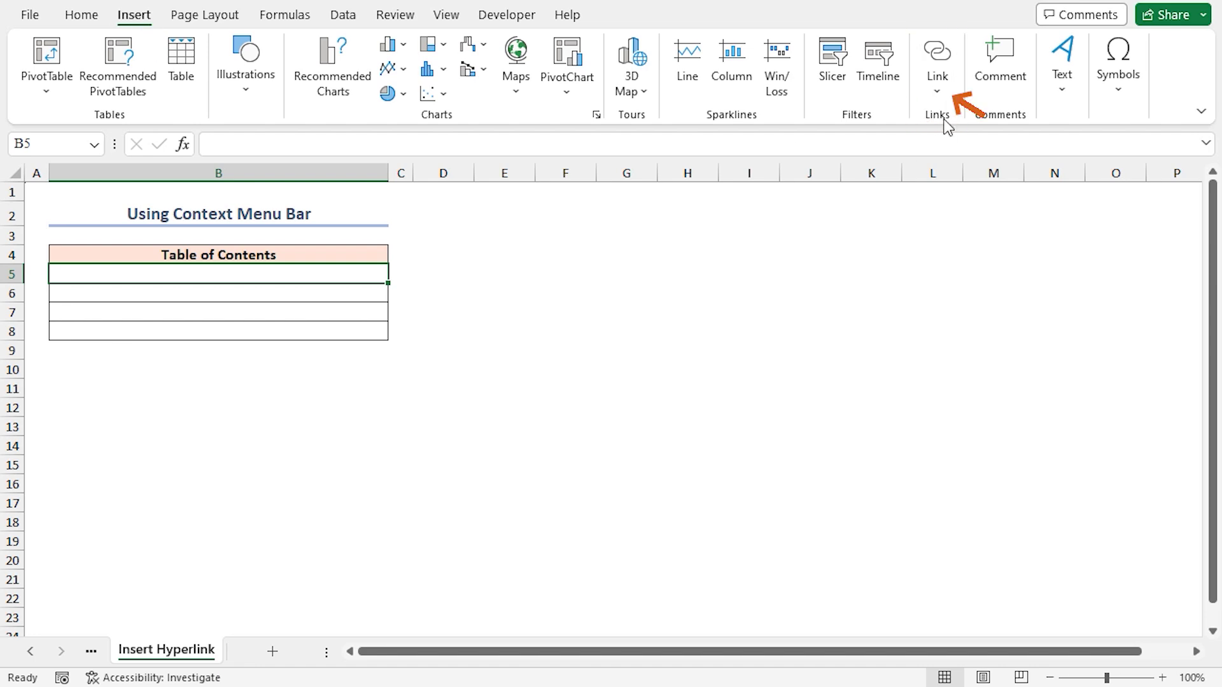
left_click(937, 92)
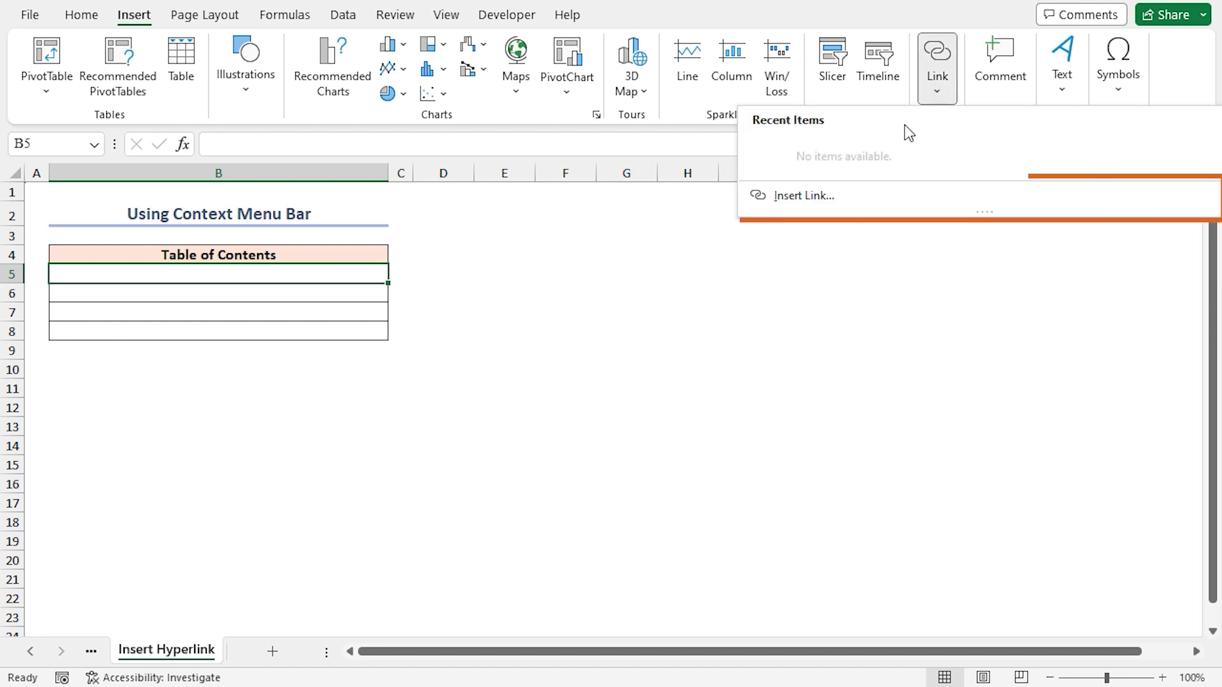
left_click(825, 197)
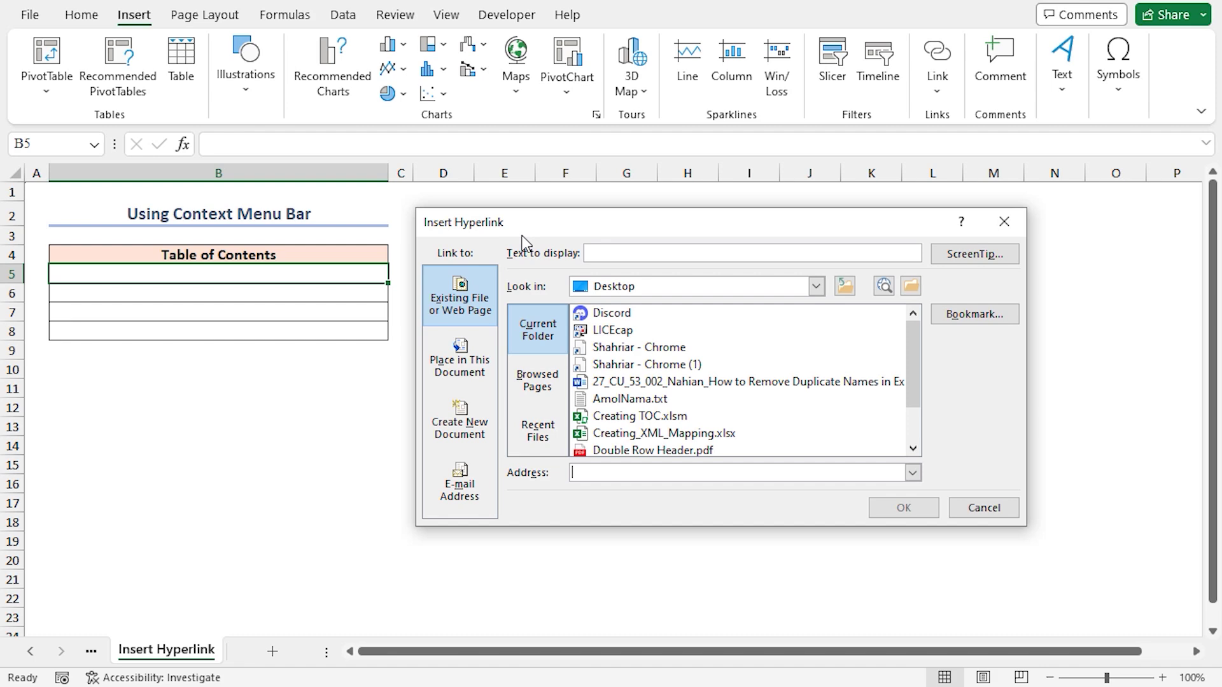
left_click(997, 227)
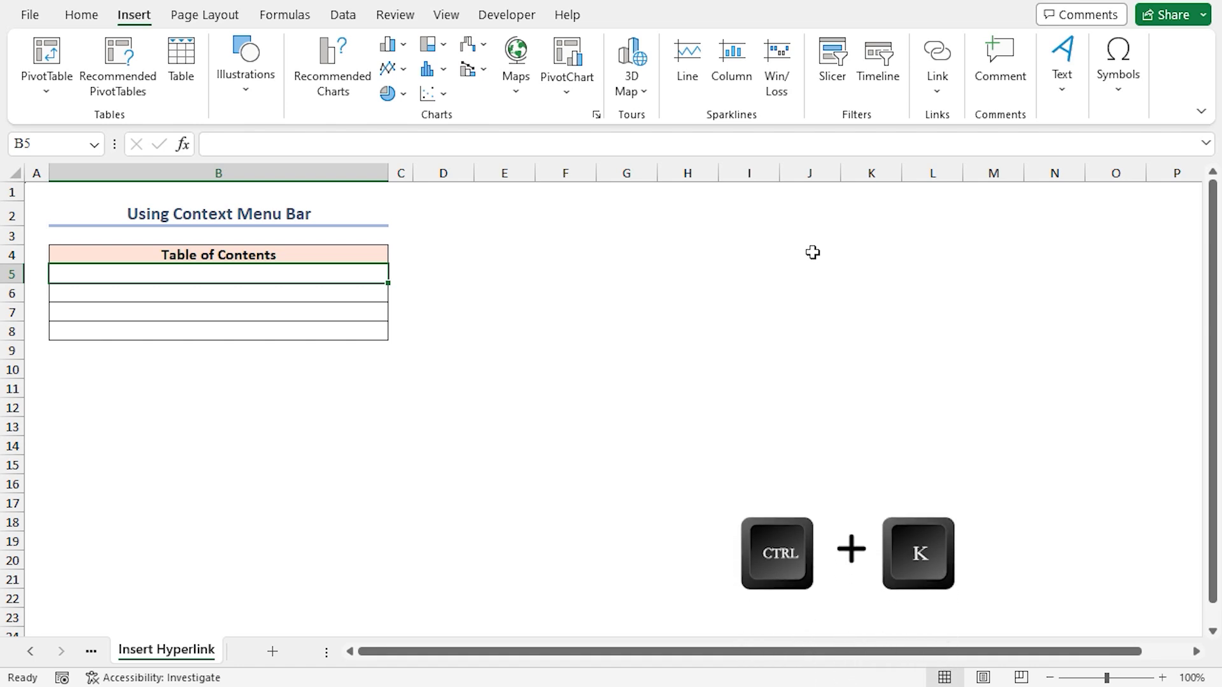
key("ctrl+k")
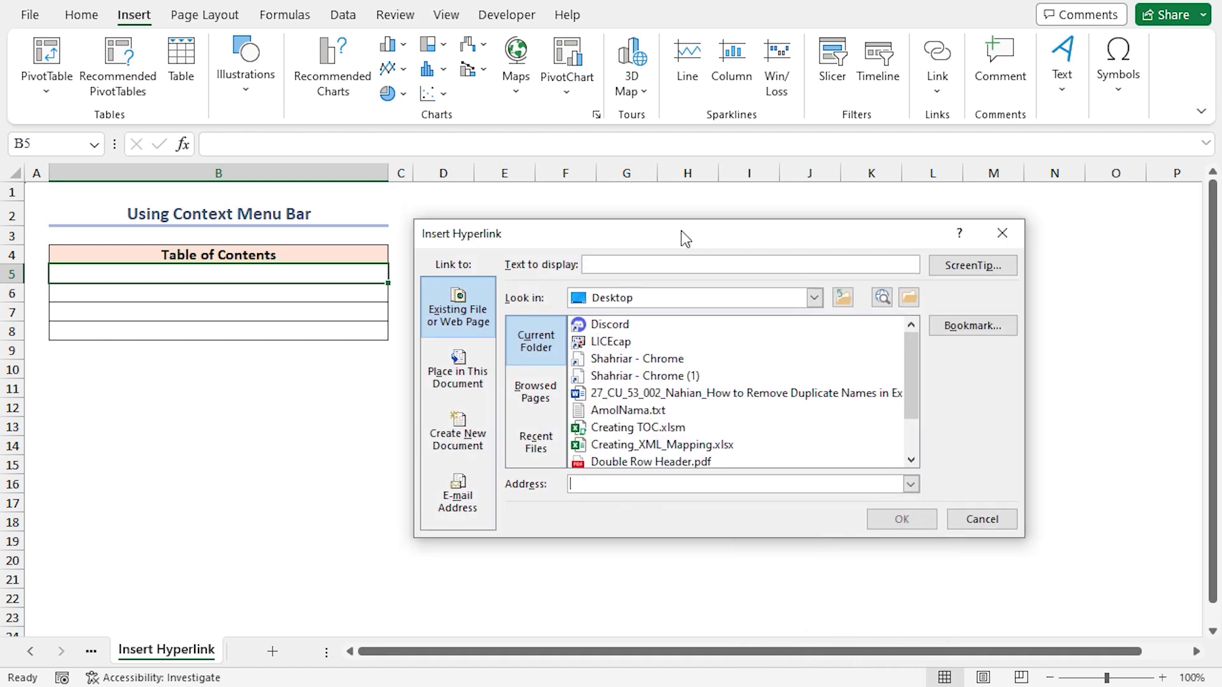
- Link B5 to the Sales of January sheet in this document, displaying 'Sales of January'
left_click(477, 367)
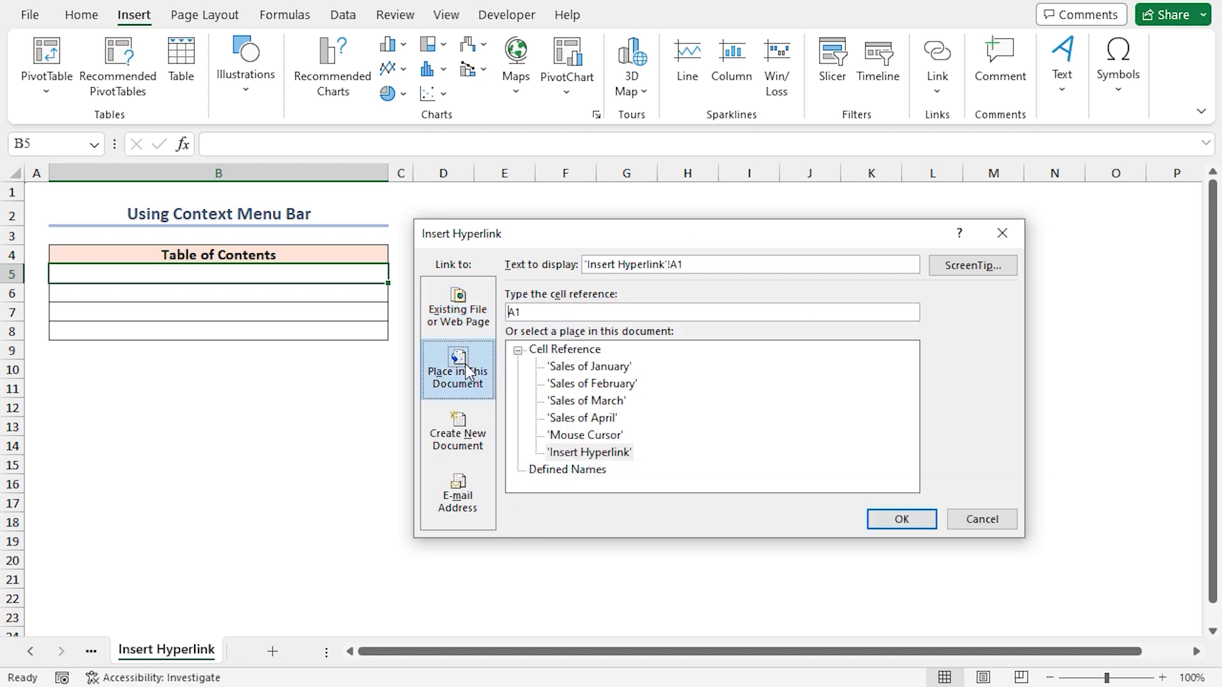
left_click(582, 365)
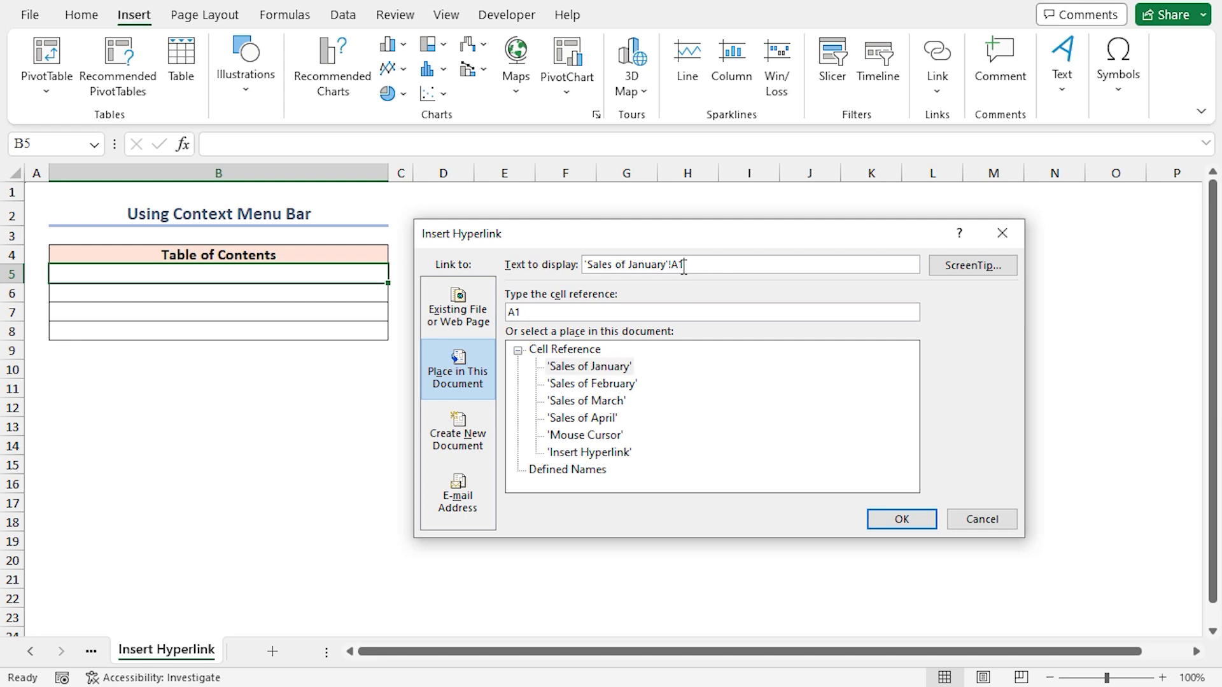
left_click_drag(688, 267, 586, 265)
type("S")
left_click(900, 519)
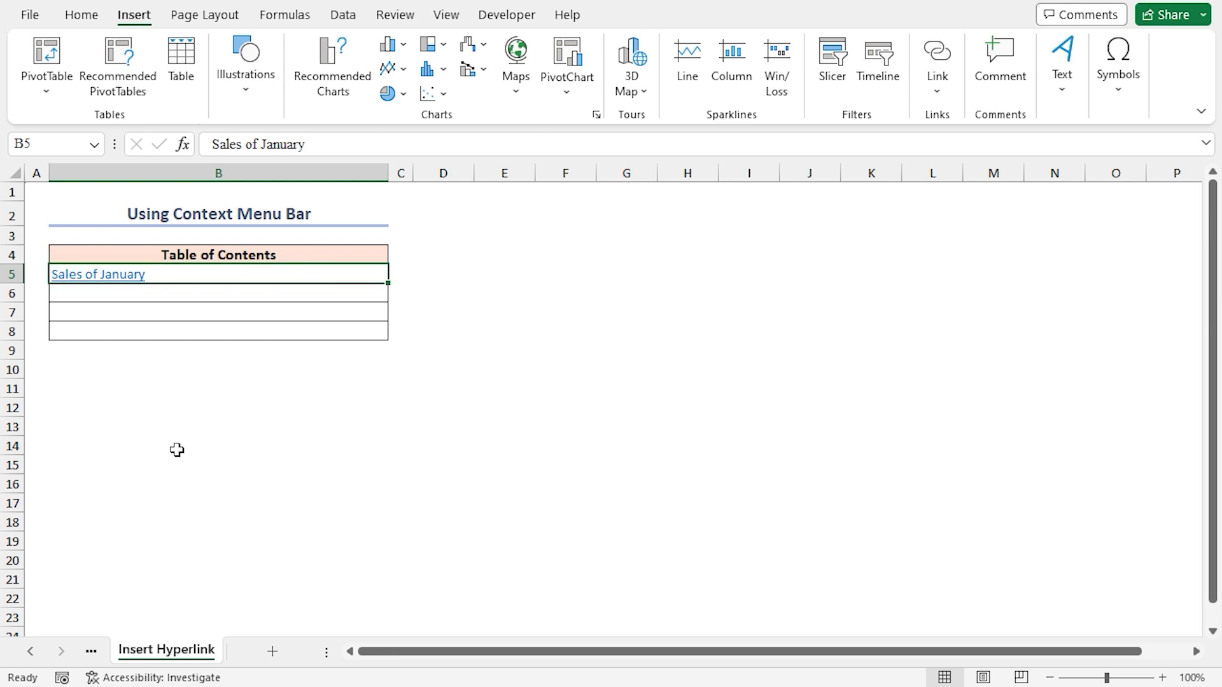
- Link B6 to the Sales of February sheet
left_click(158, 300)
key("ctrl+k")
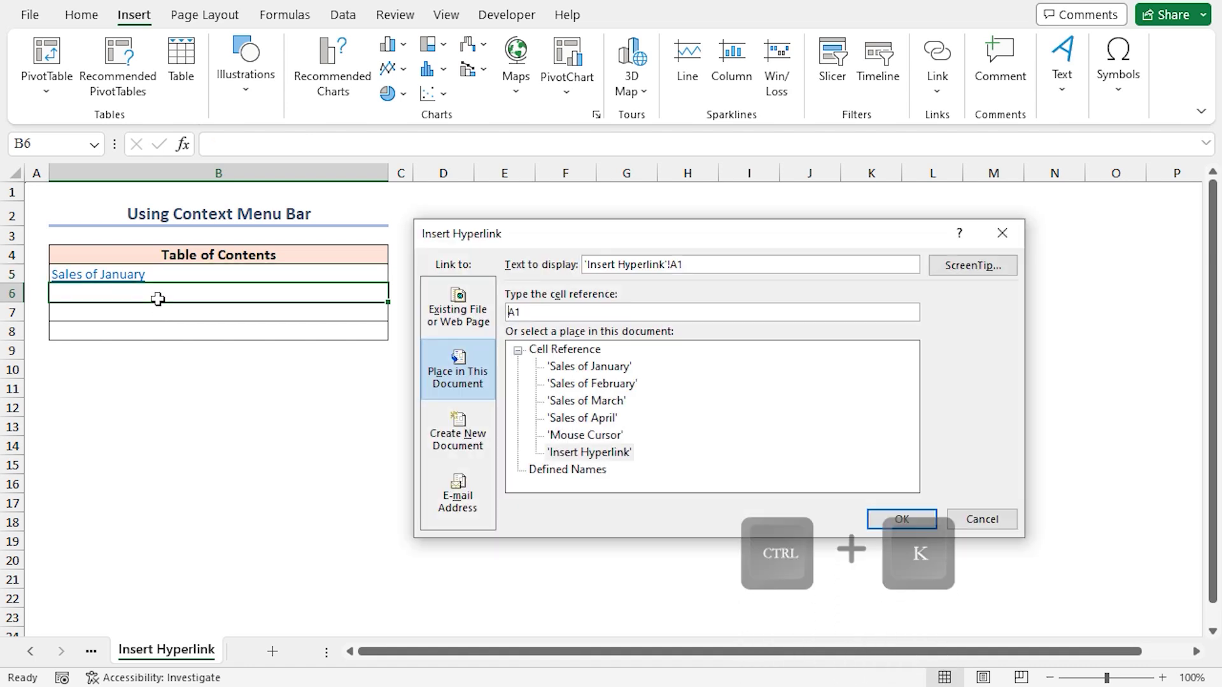
left_click(591, 383)
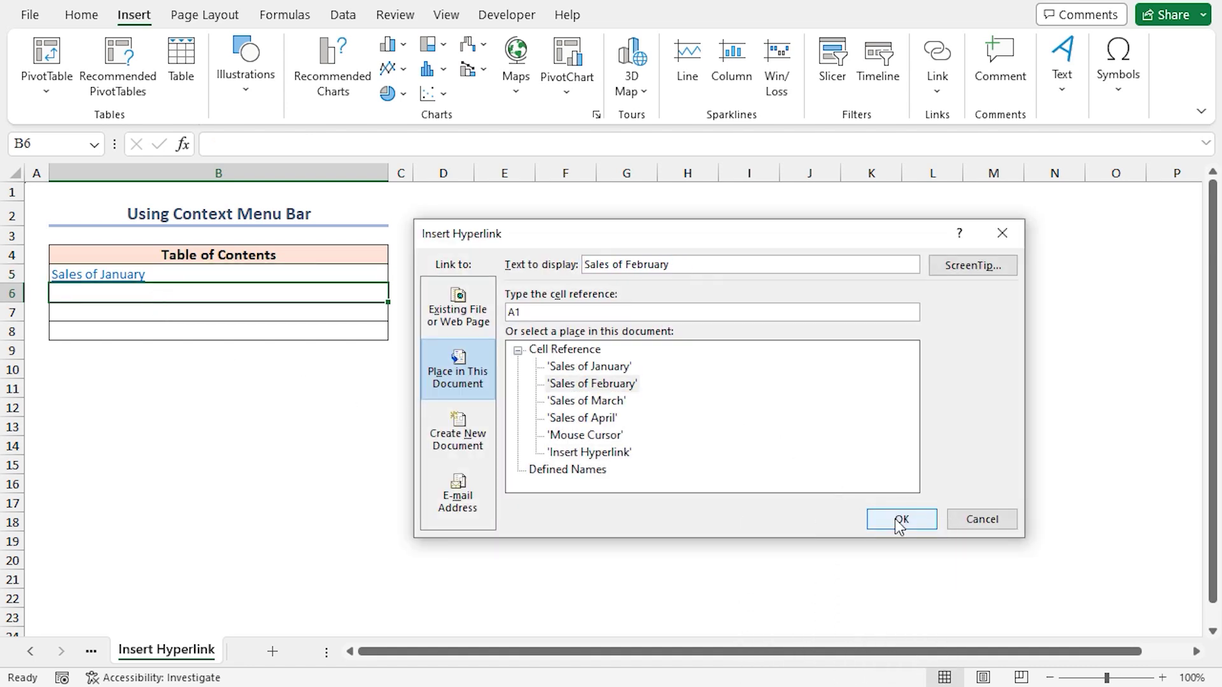
left_click(899, 521)
- Link B7 to the Sales of March sheet, trimming the display text to the sheet name
left_click(121, 311)
key("ctrl+k")
left_click(615, 402)
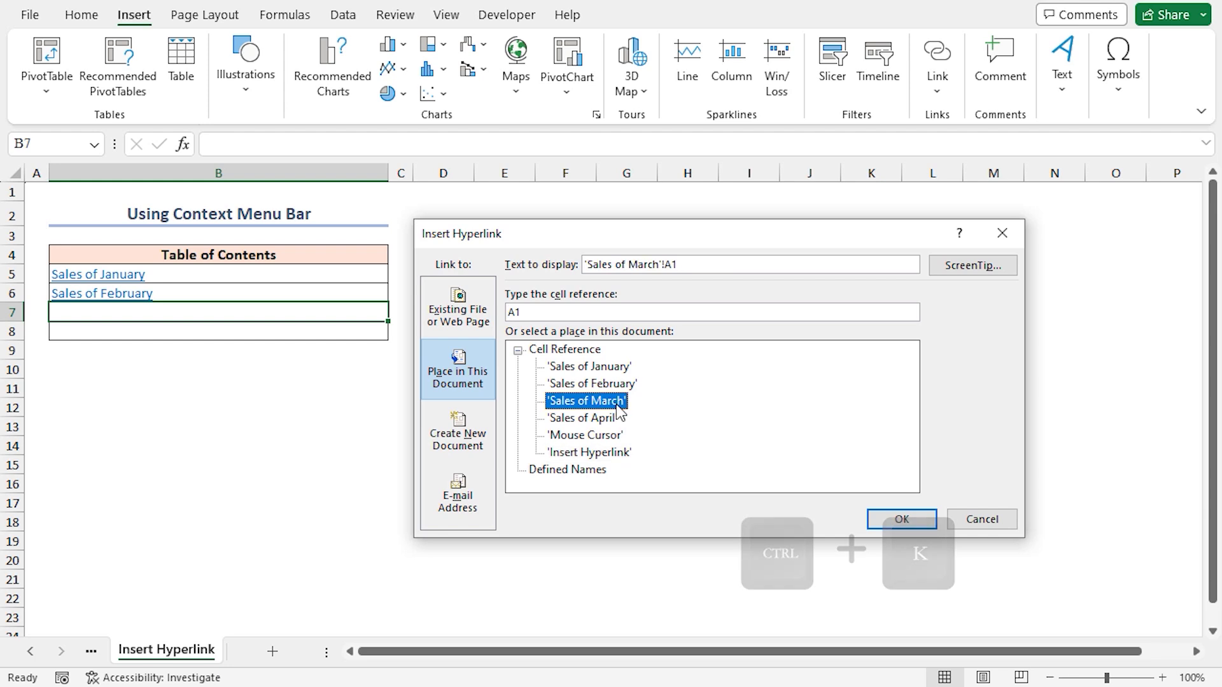
left_click(790, 268)
key("End")
key("BackSpace")
key("BackSpace")
key("BackSpace")
key("Home")
key("Delete")
left_click(901, 519)
- Set up a B8 link to Sales of April with display text trimmed to 'Sales of April'
key("Down")
key("ctrl+k")
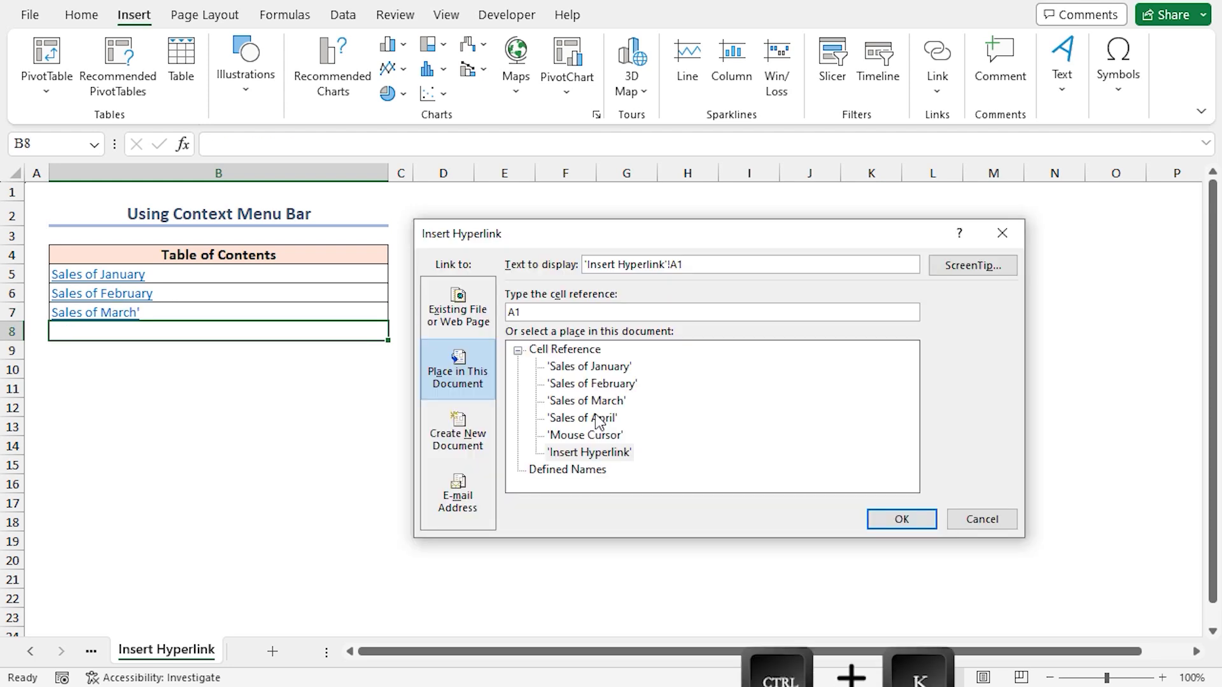
left_click(598, 418)
left_click(647, 266)
key("End")
key("BackSpace")
key("BackSpace")
key("BackSpace")
key("BackSpace")
key("Home")
key("Delete")
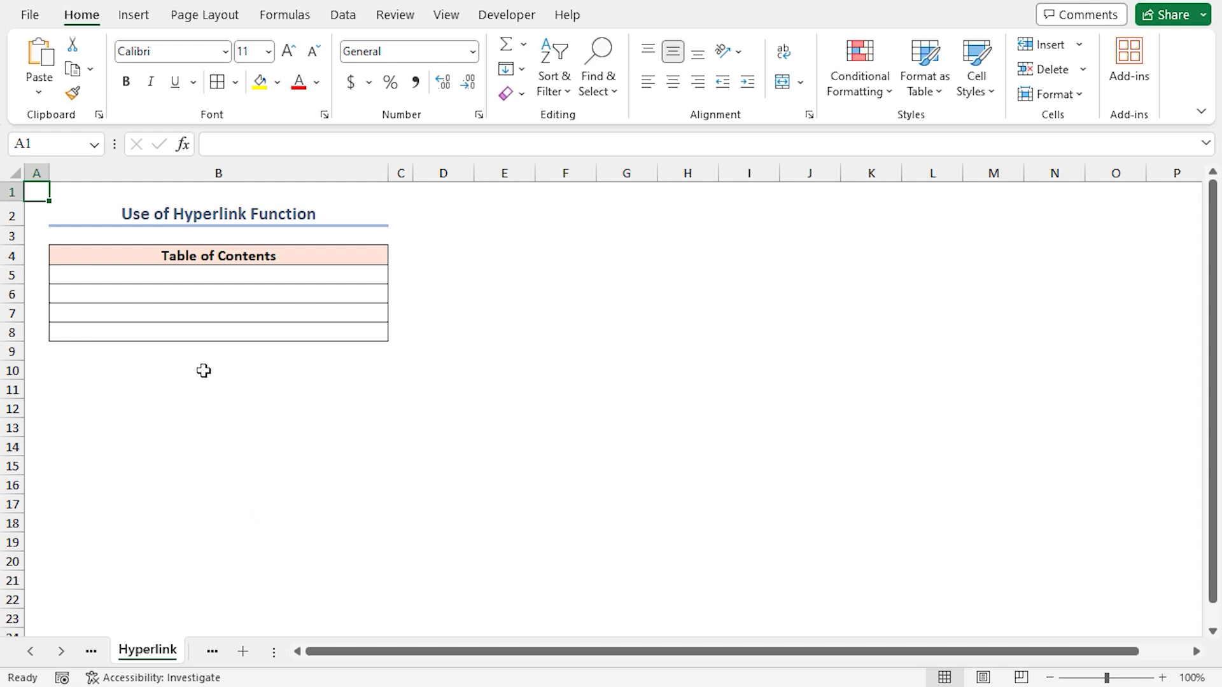
- Enter =HYPERLINK("#'Sales of January'!A1"," January Sales Data") in B5
left_click(170, 276)
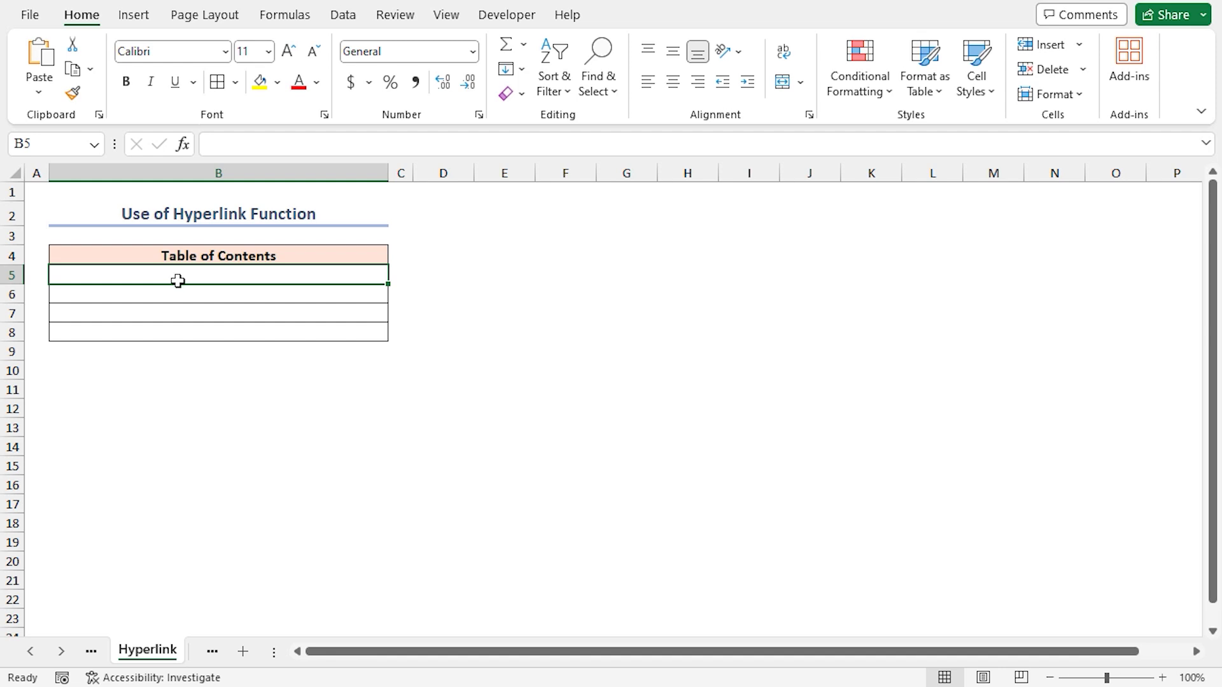
type("=")
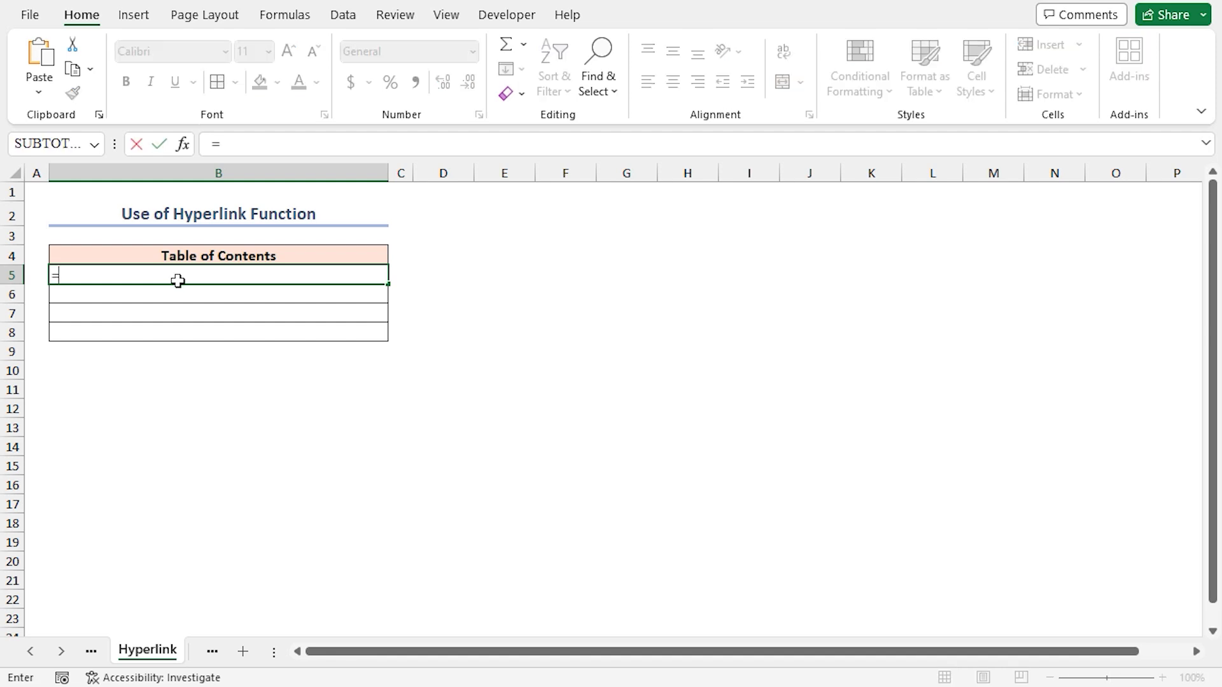
type("HYP")
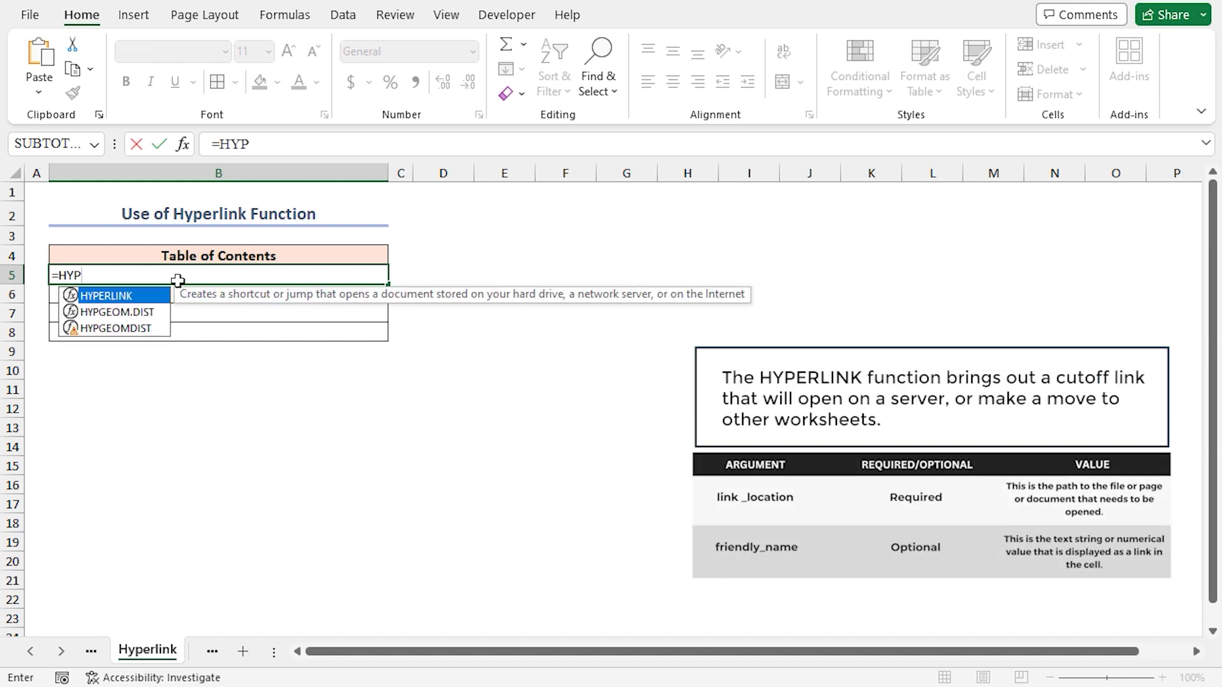
key("Tab")
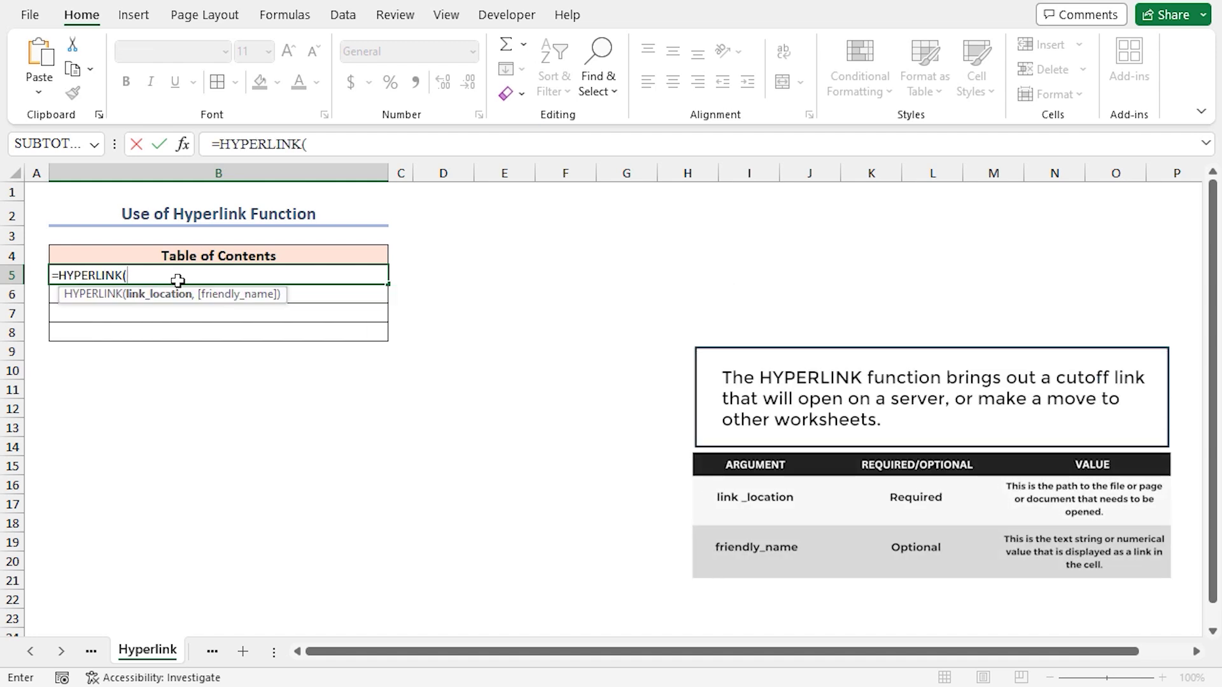
type("\"#'")
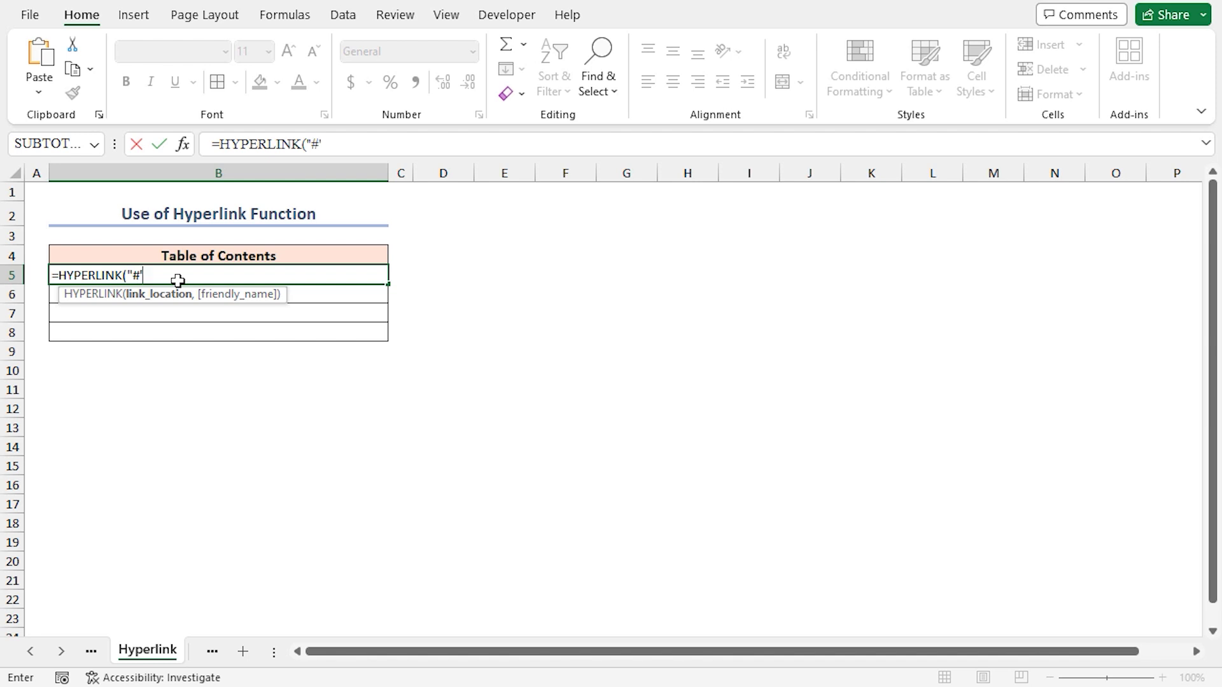
type("Sales of January'")
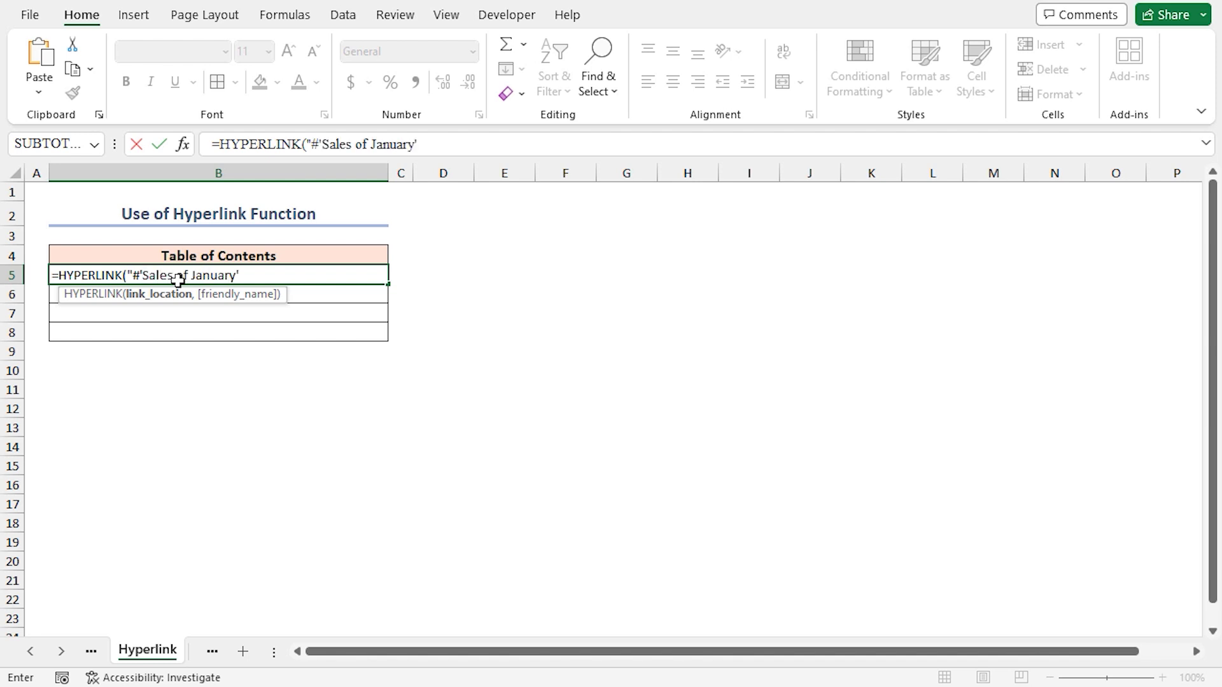
type("!A1\",")
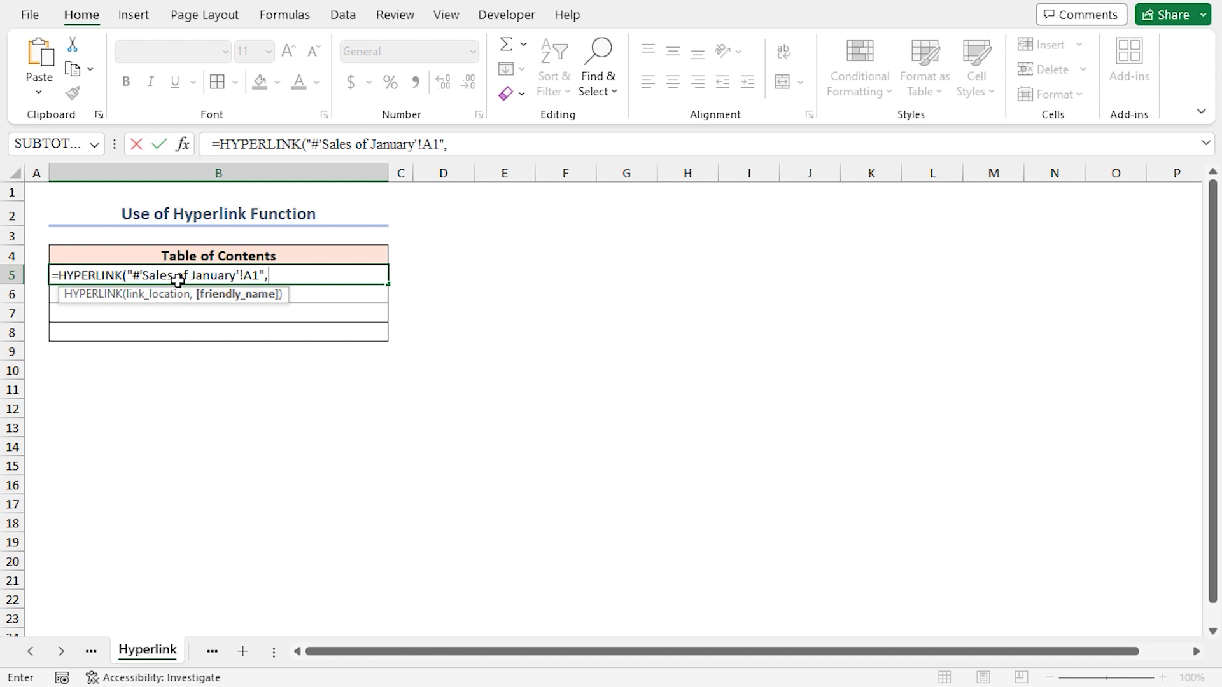
type("\" January Sal")
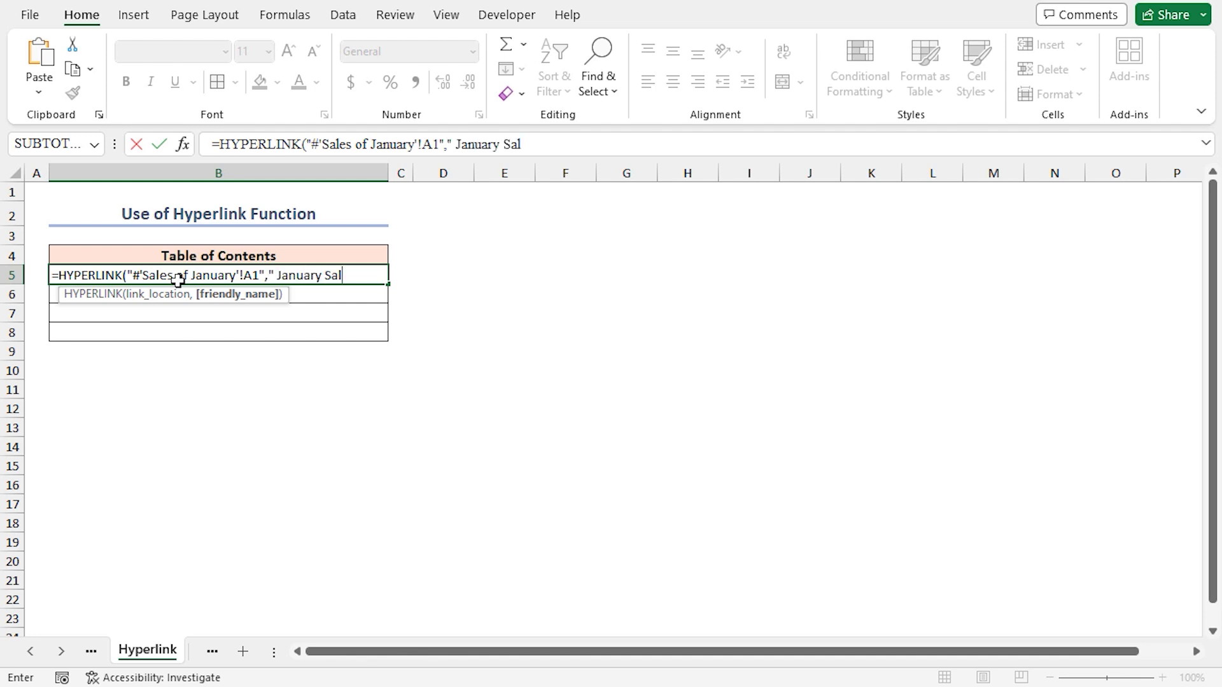
type("es Data\")")
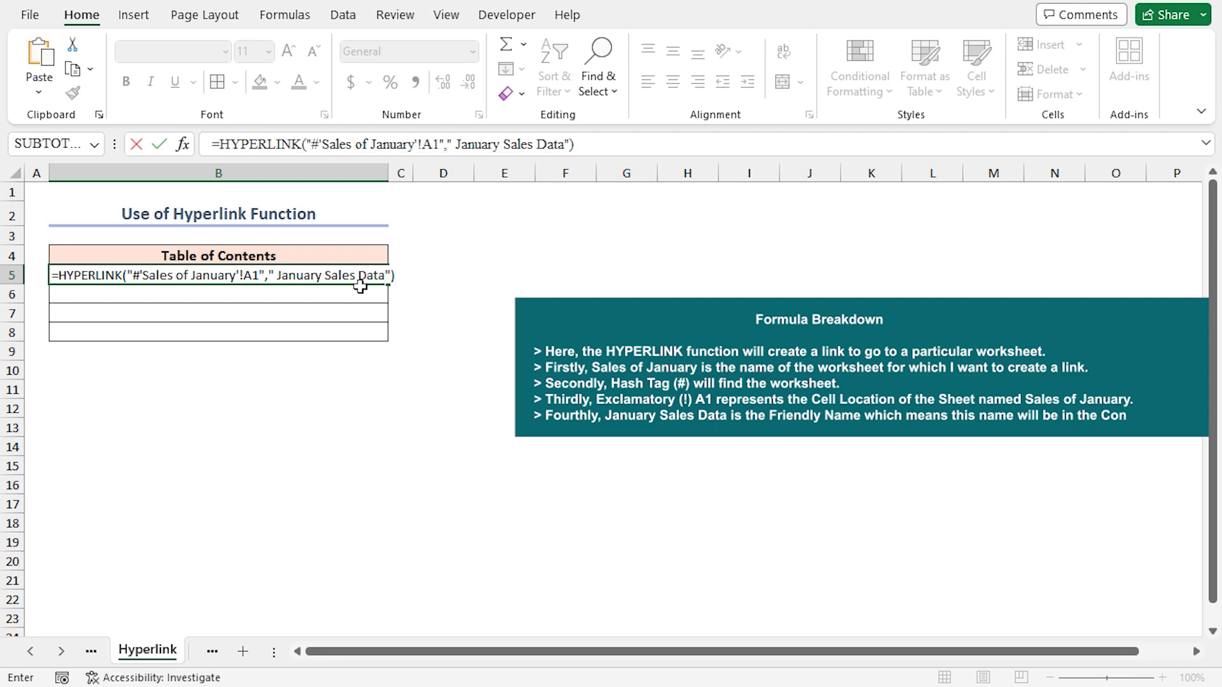
key("Return")
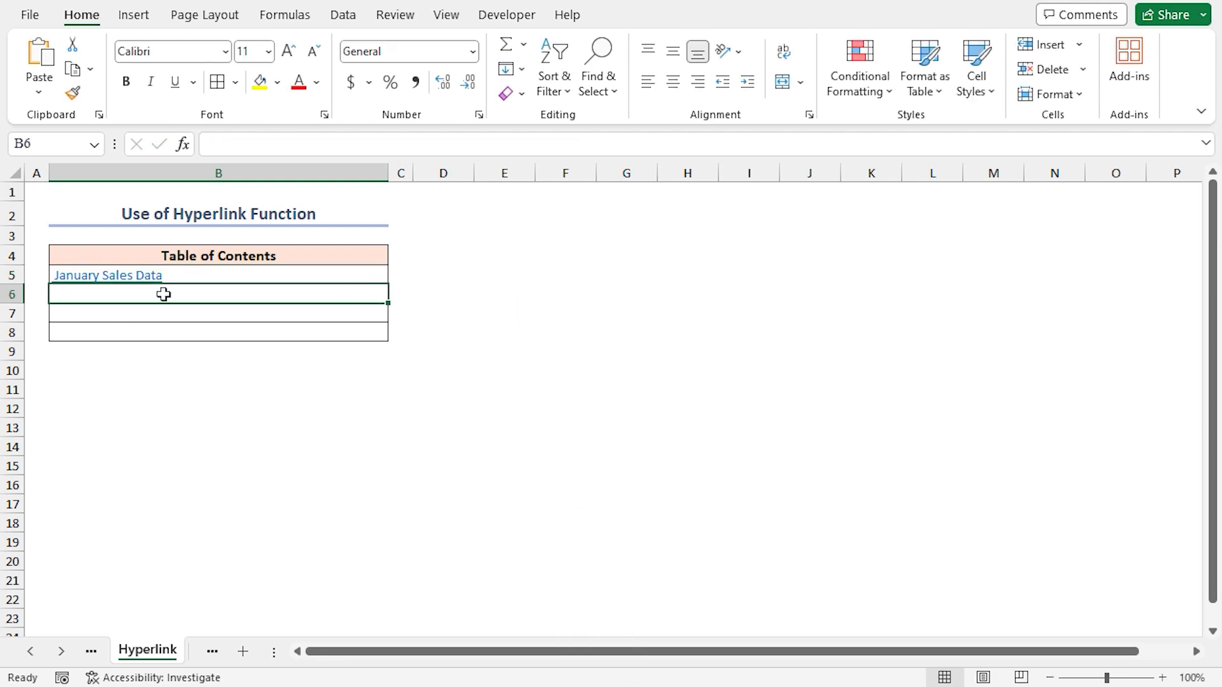
- Paste the HYPERLINK formula into B6 and change it to point to Sales of February
left_click(231, 143)
type("=HYPERLINK(\"#'Sales of January'!A1\",\" January Sales Data\")")
double_click(393, 144)
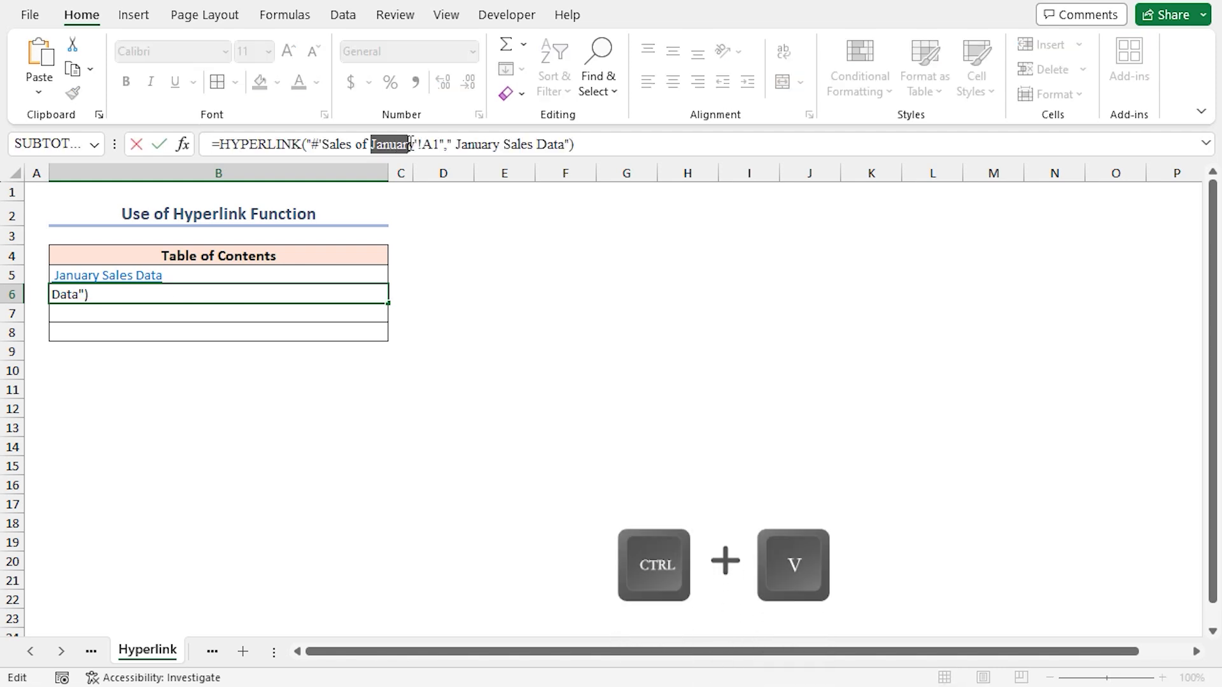
type("February")
double_click(489, 144)
type("Feb")
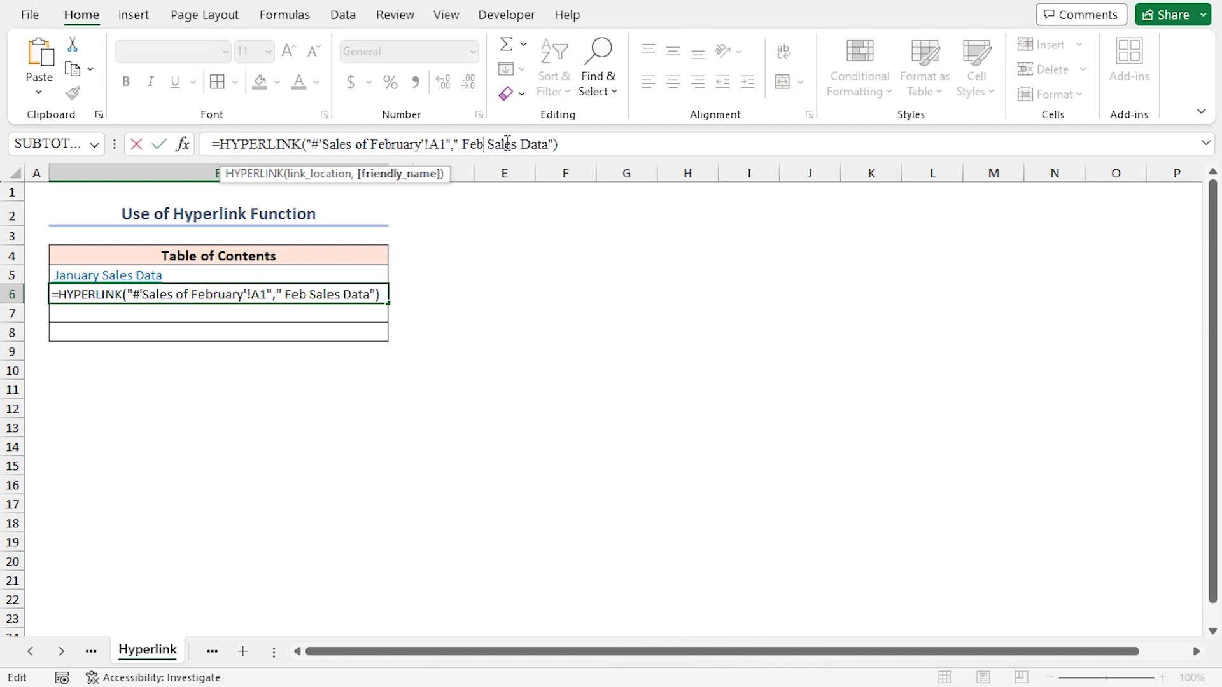
type("ruary")
key("Return")
- Paste the formula into B7 and retarget it to the Sales of March sheet
left_click(373, 144)
type("=HYPERLINK(\"#'Sales of January'!A1\",\" January Sales Data\")")
double_click(399, 144)
type("Ma")
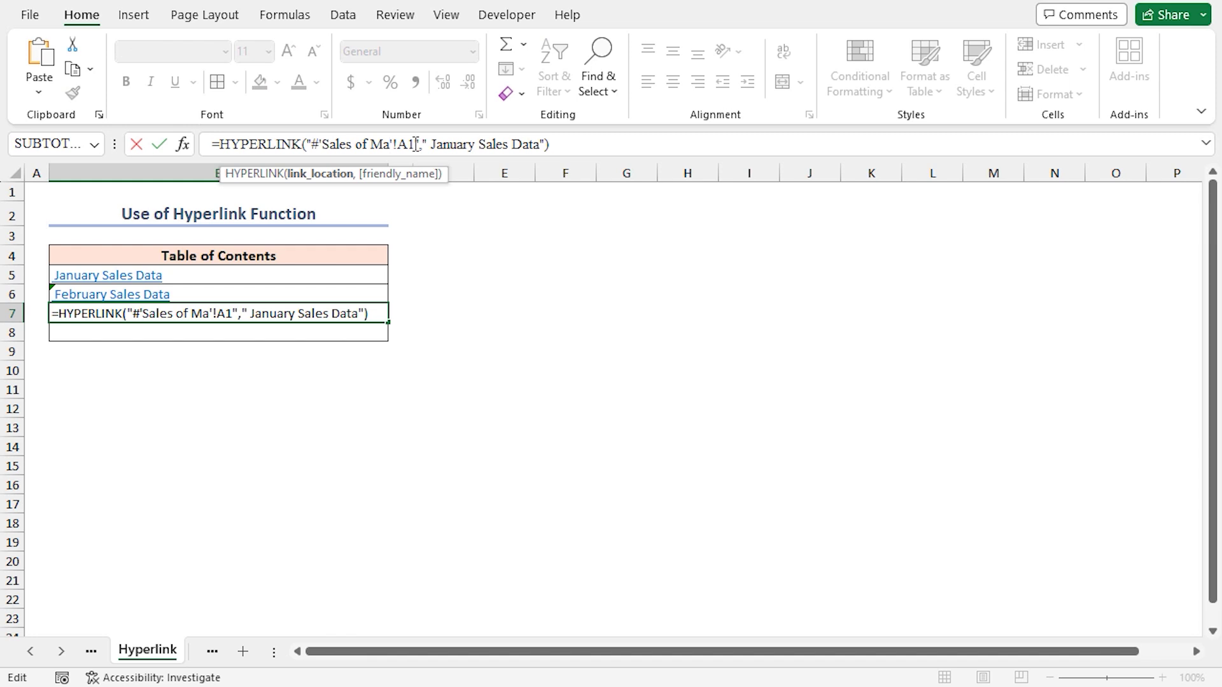
type("rch")
double_click(474, 144)
type("March")
key("Return")
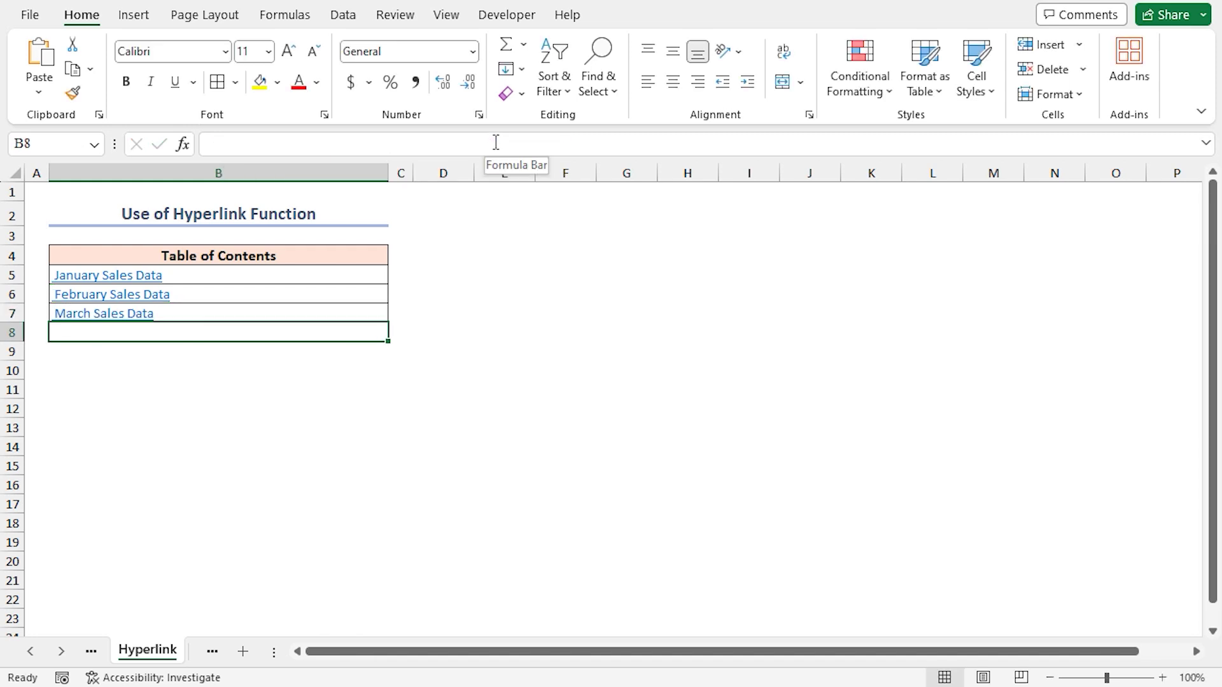
- Paste the formula into B8 and change both January references to April
left_click(494, 144)
type("=HYPERLINK(\"#'Sales of January'!A1\",\" January Sales Data\")")
double_click(398, 143)
type("April")
double_click(468, 143)
type("Apr")
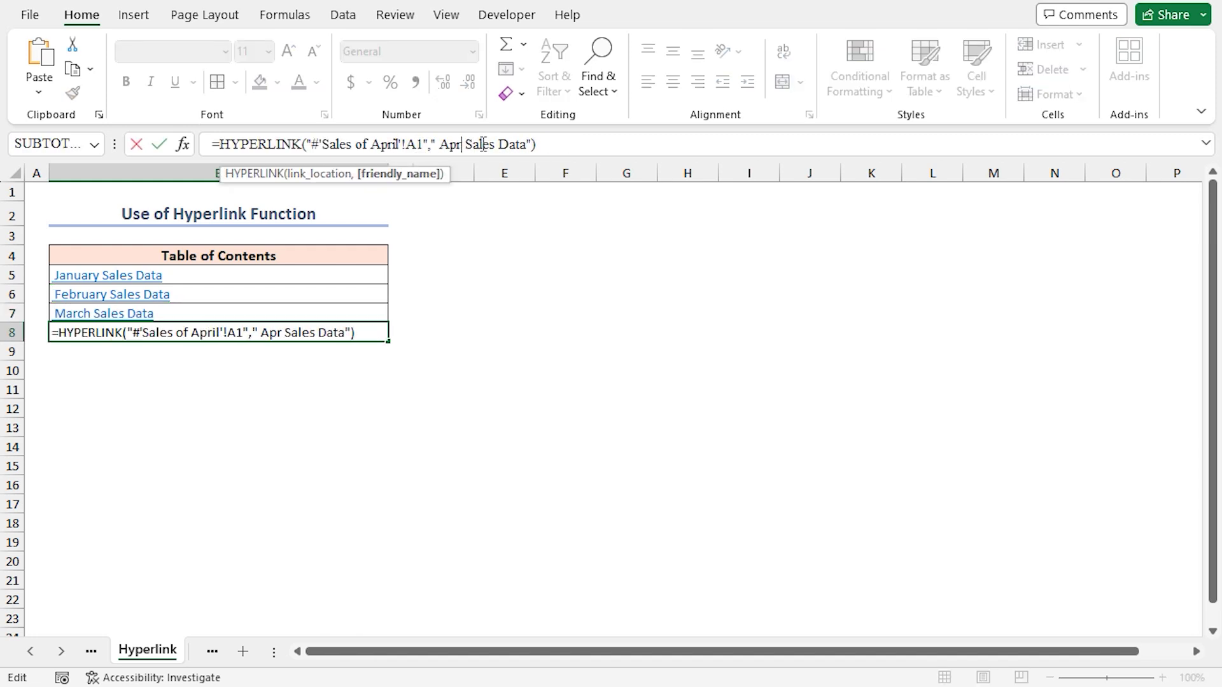
type("il")
key("Return")
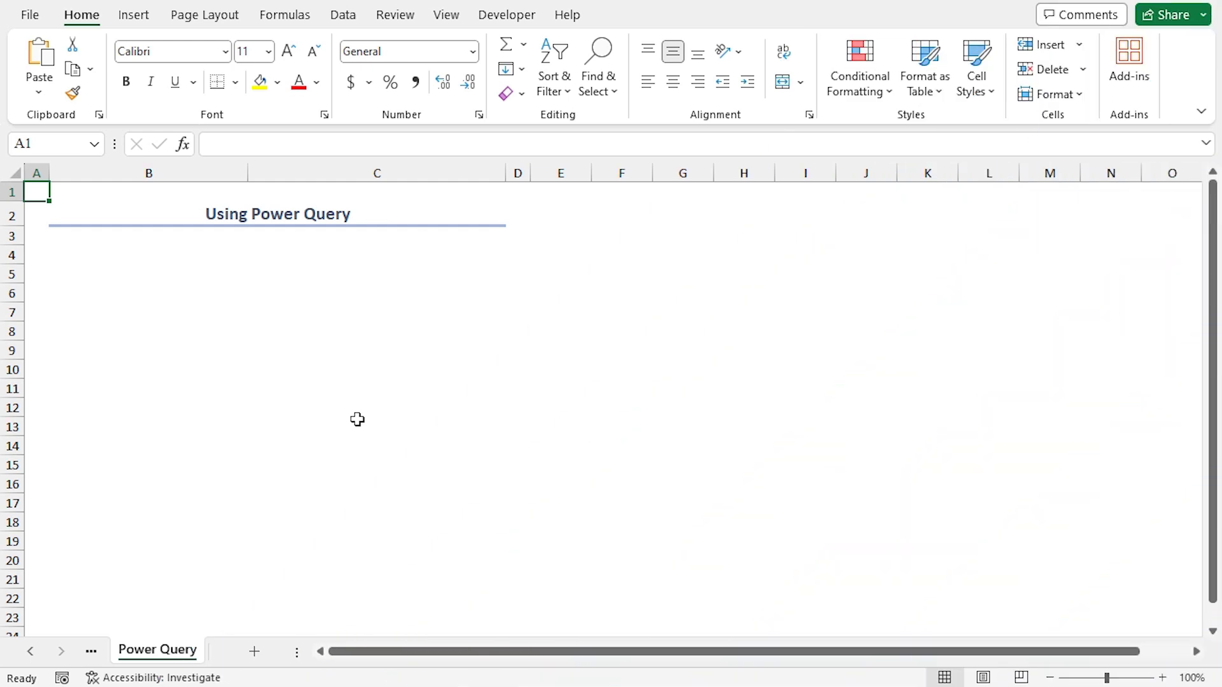
- Import data from a workbook, choosing Creating TOC.xlsm on the Desktop as the source
left_click(343, 15)
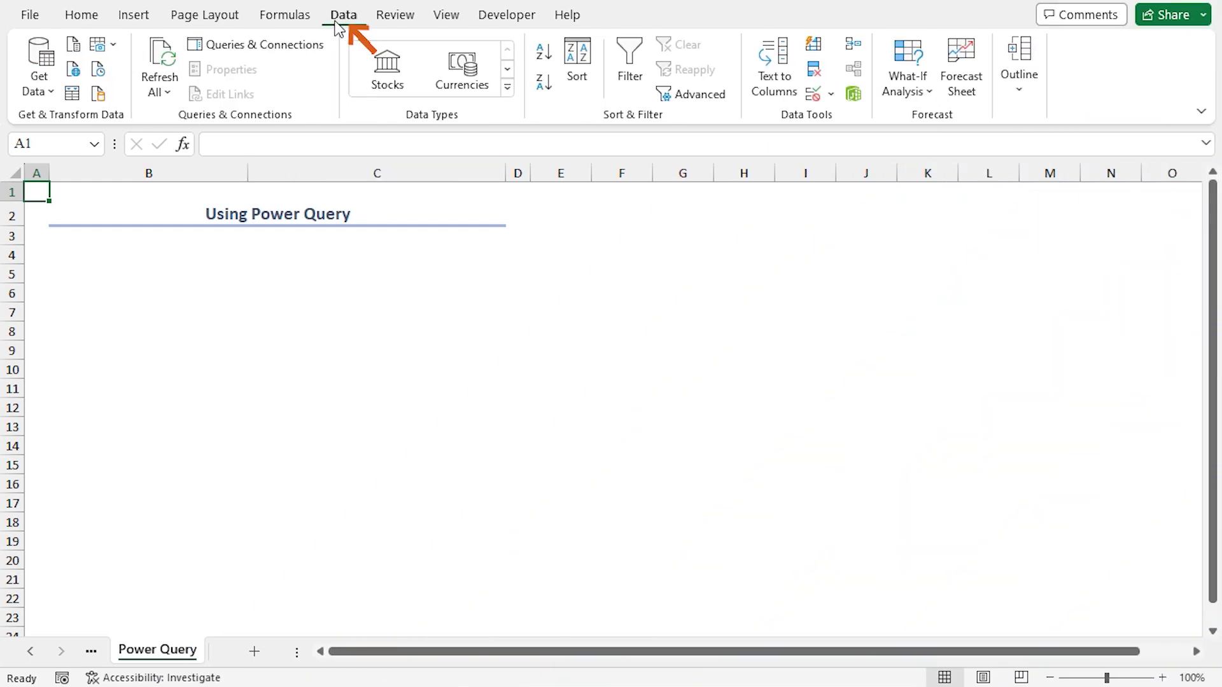
left_click(53, 96)
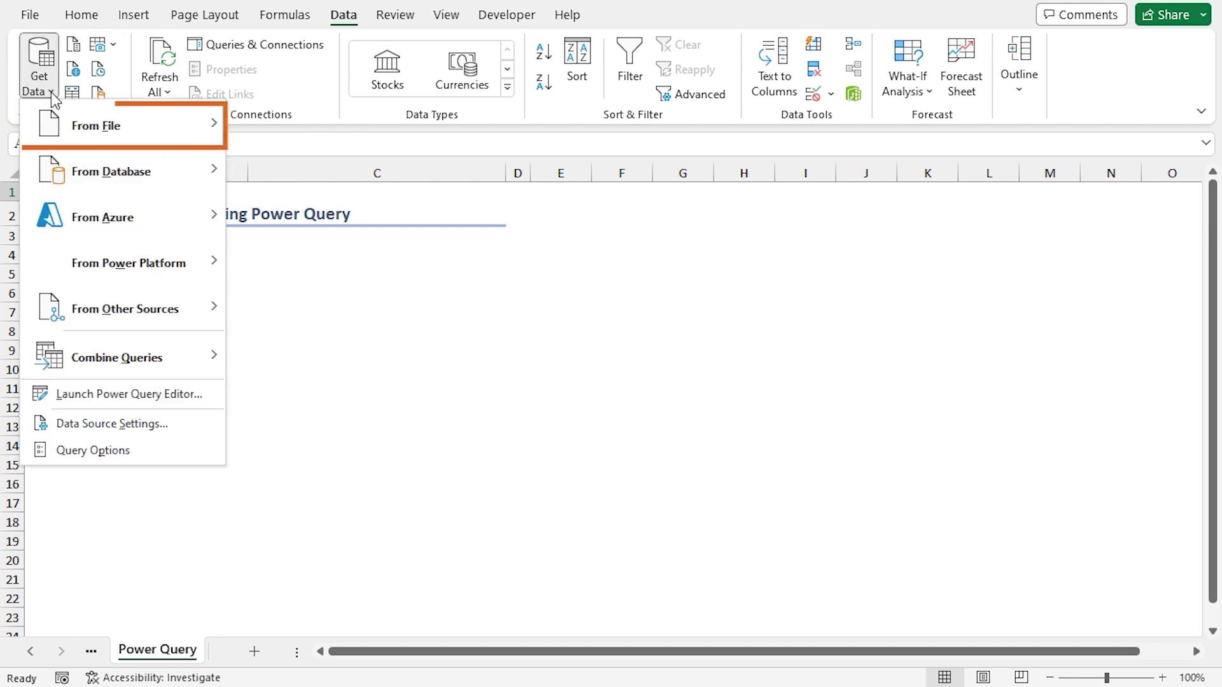
mouse_move(164, 123)
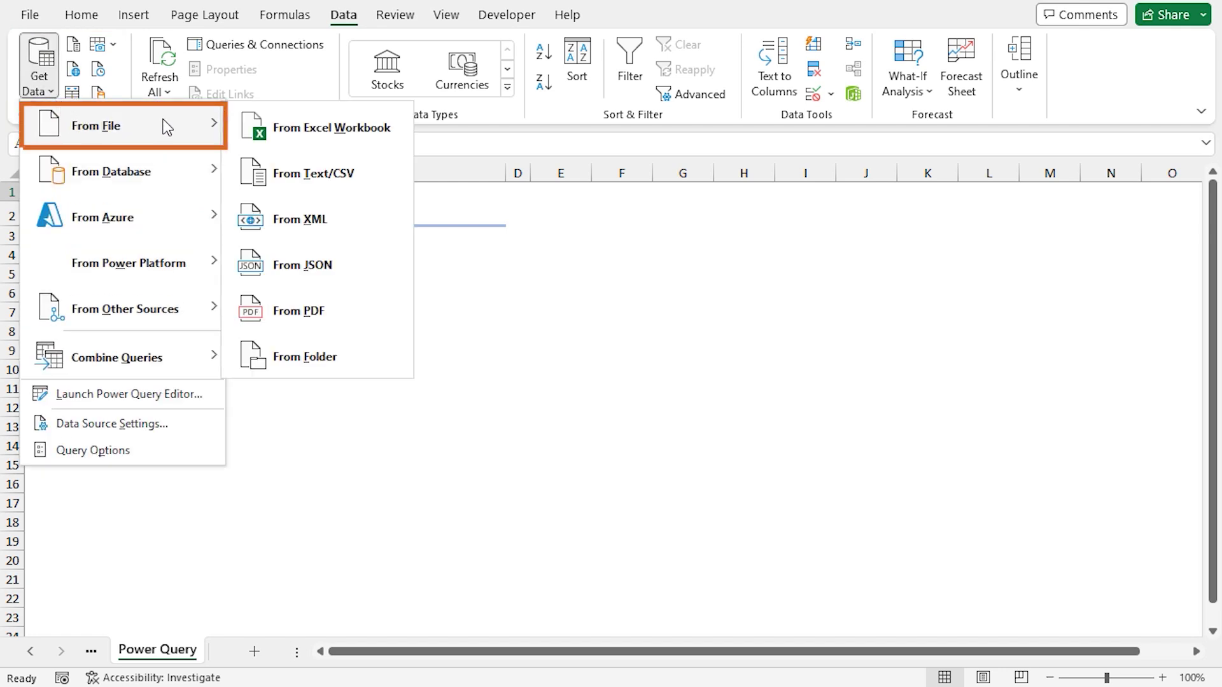
left_click(325, 134)
left_click_drag(349, 91, 339, 115)
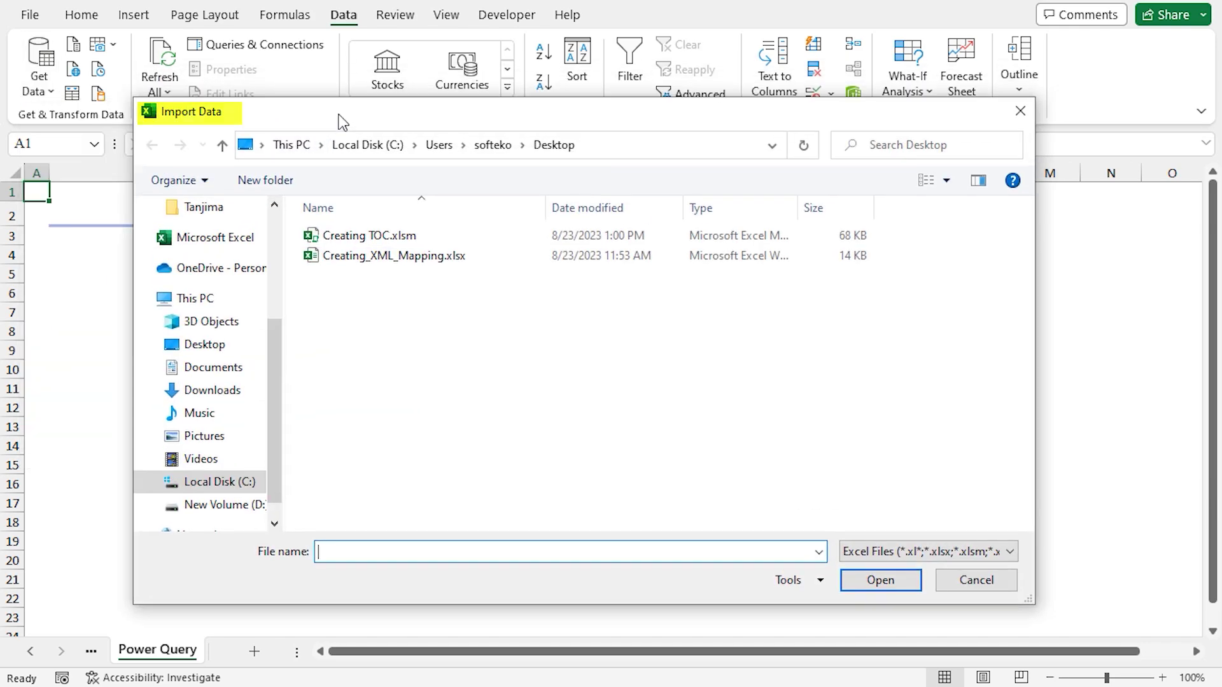
left_click(222, 351)
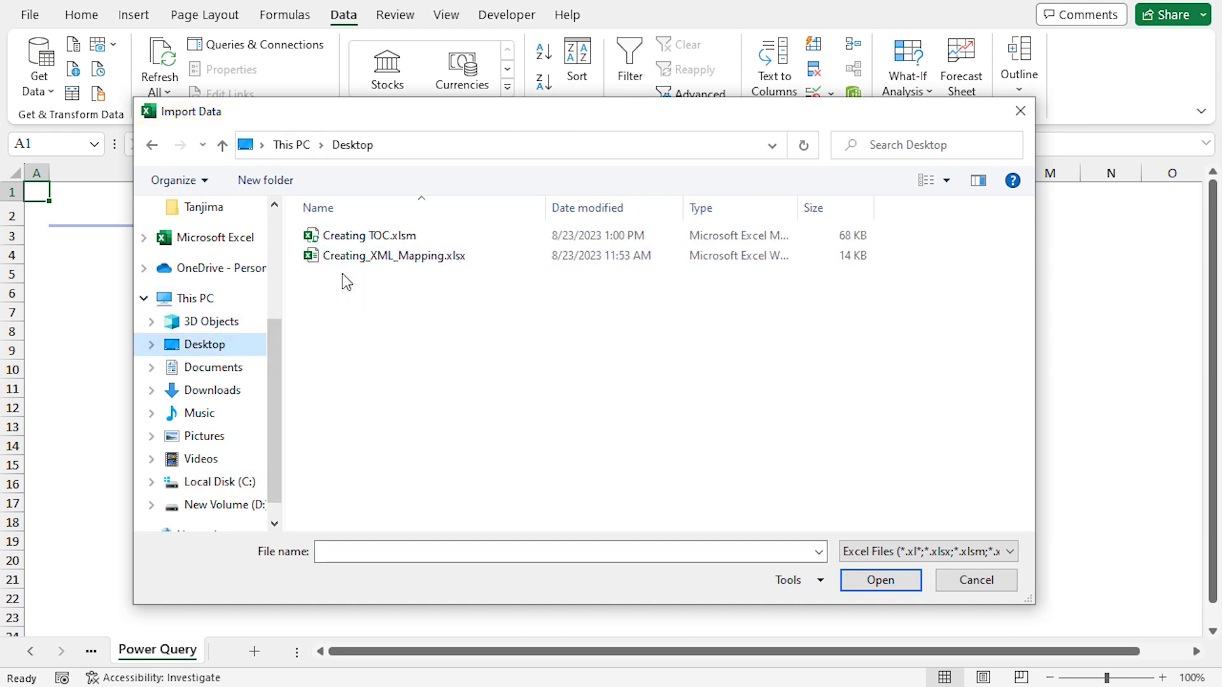
left_click(350, 239)
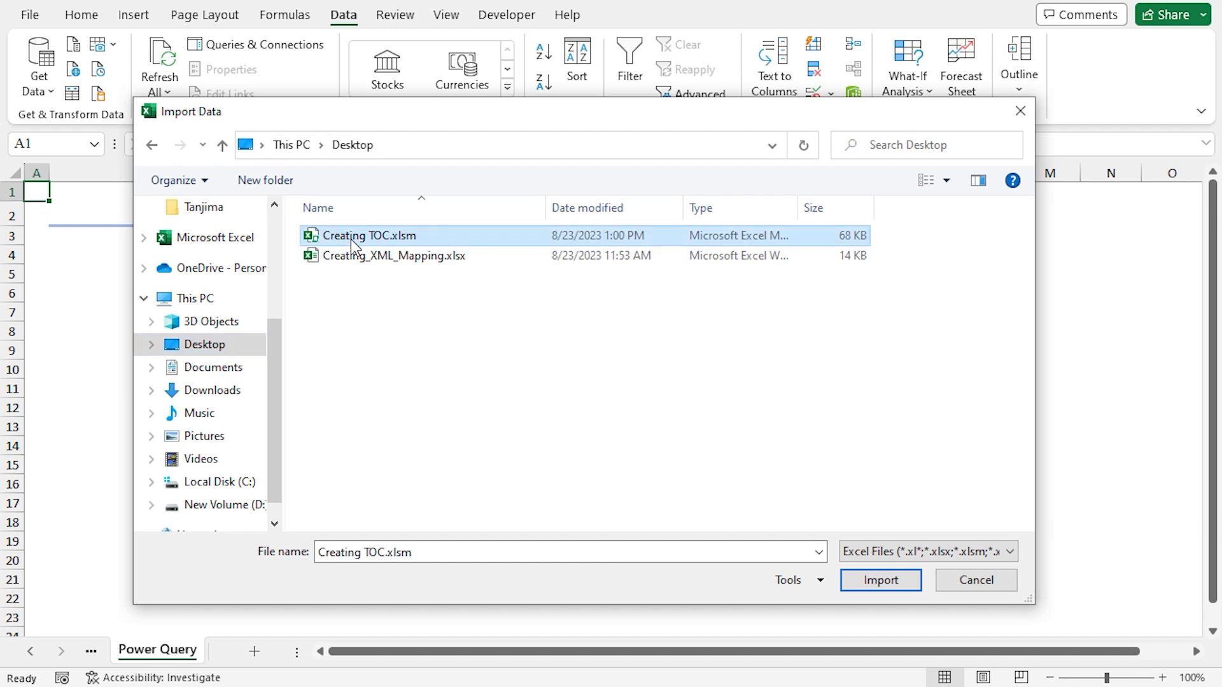
left_click(880, 581)
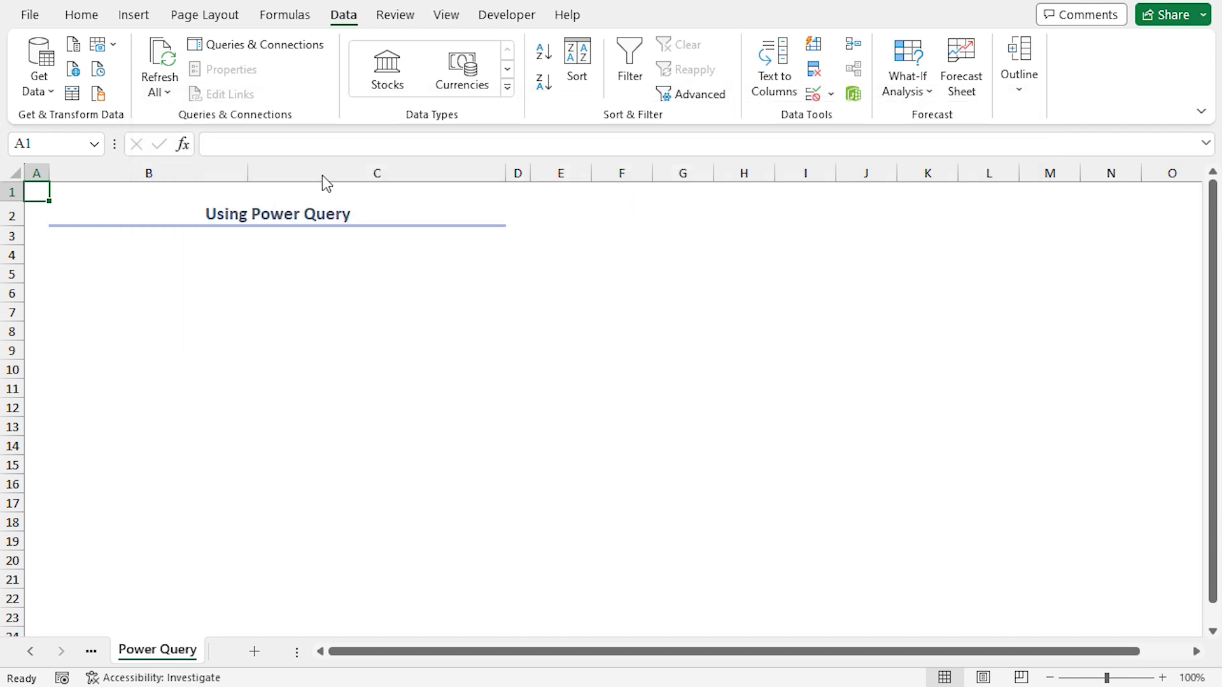
- Select the Creating TOC.xlsm workbook entry in Navigator and load it into the Power Query Editor
left_click_drag(434, 48, 442, 40)
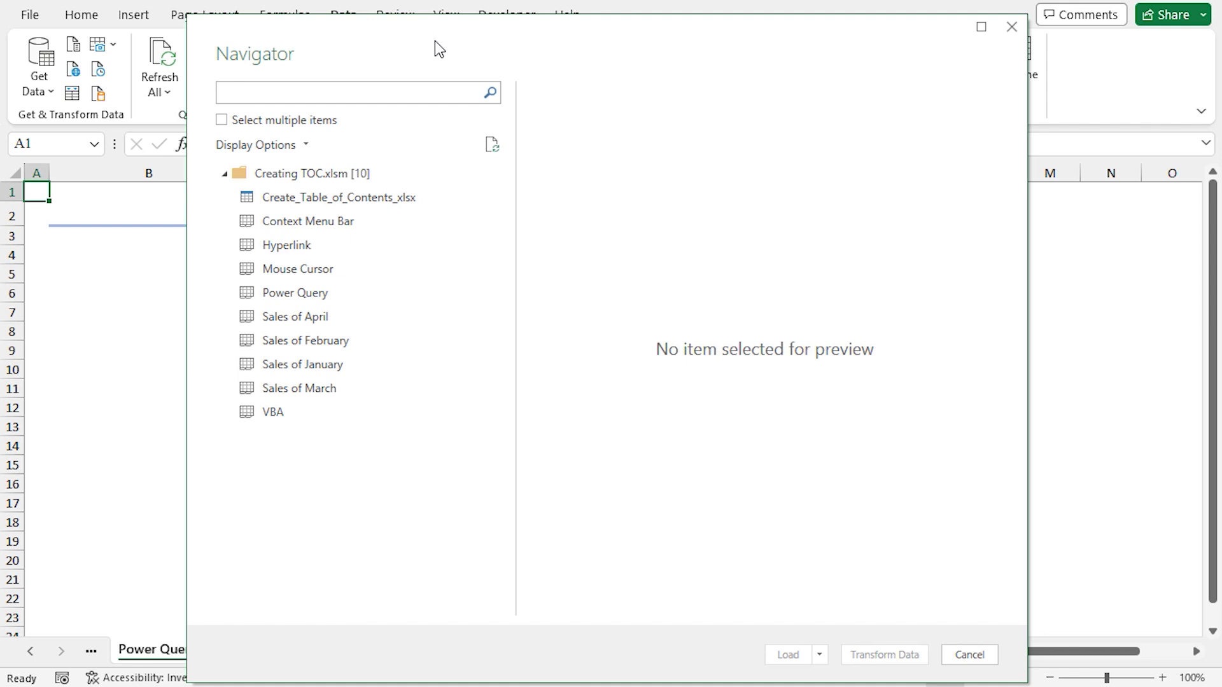
left_click(330, 179)
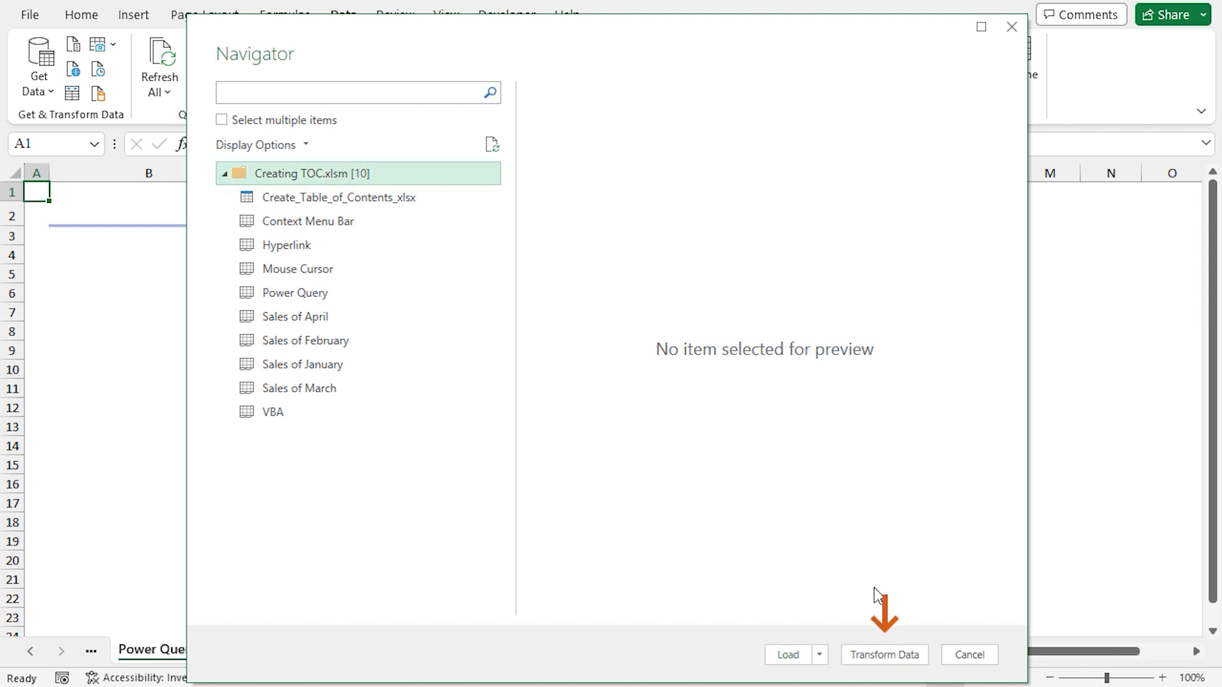
left_click(883, 655)
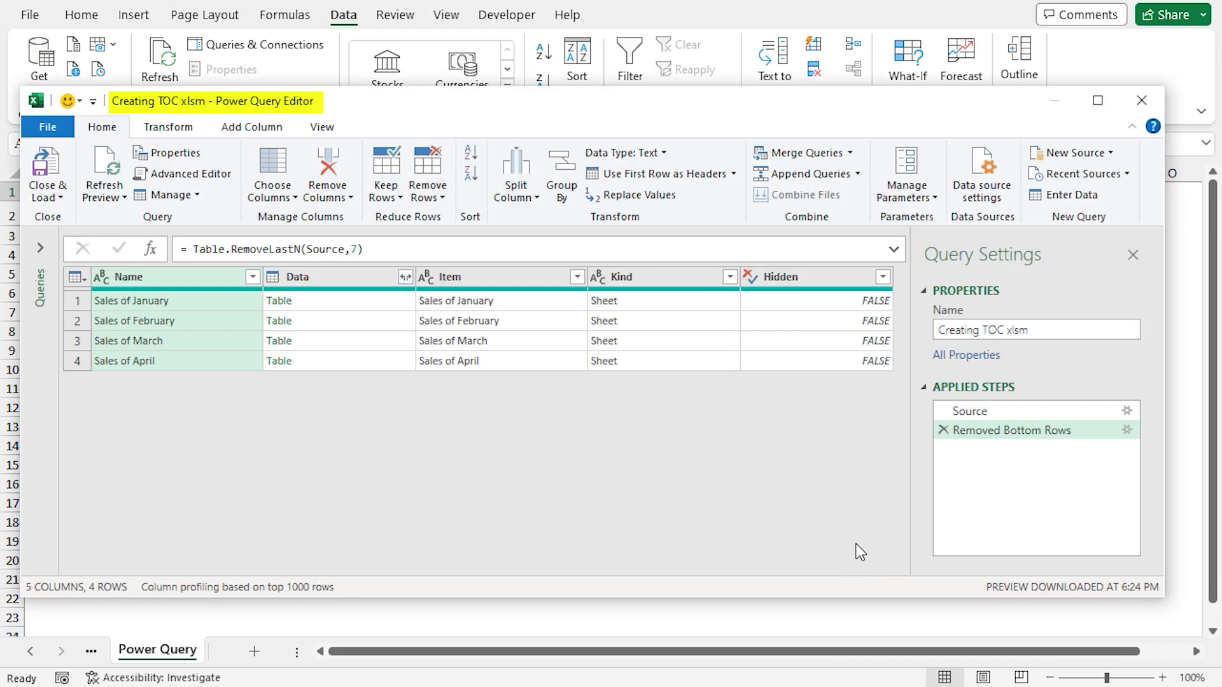
- Keep only the Name column, then choose Close & Load To for the results
right_click(186, 281)
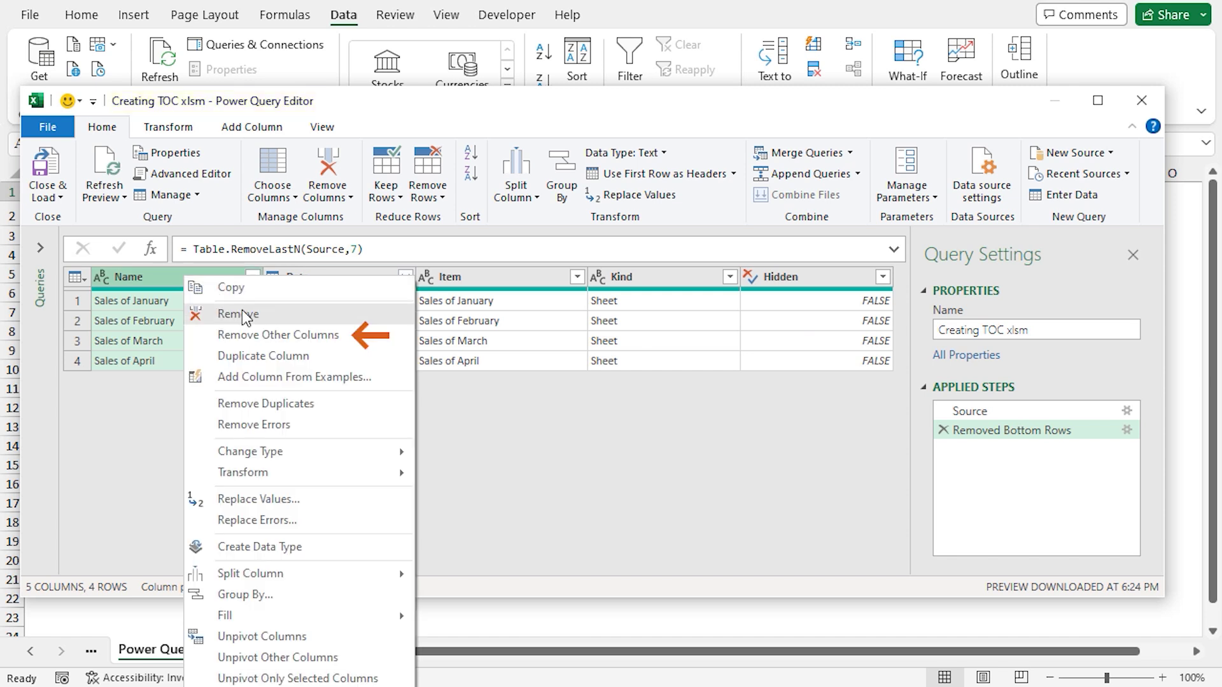
left_click(299, 339)
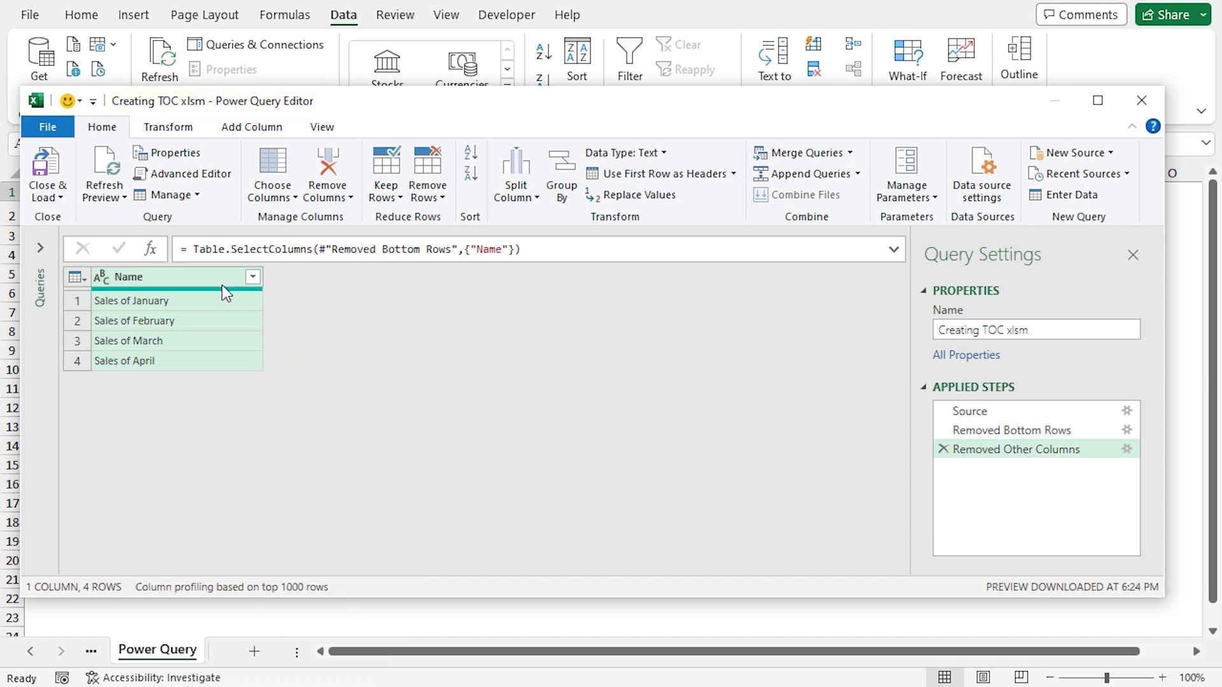
left_click(62, 196)
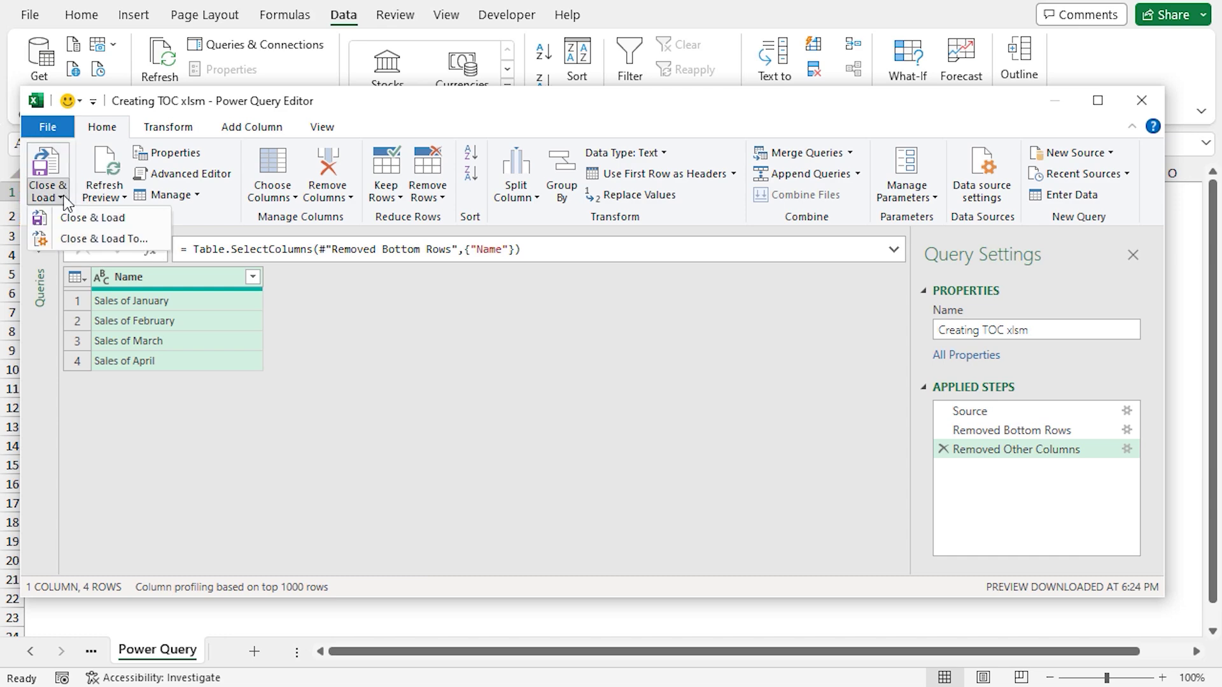
left_click(105, 238)
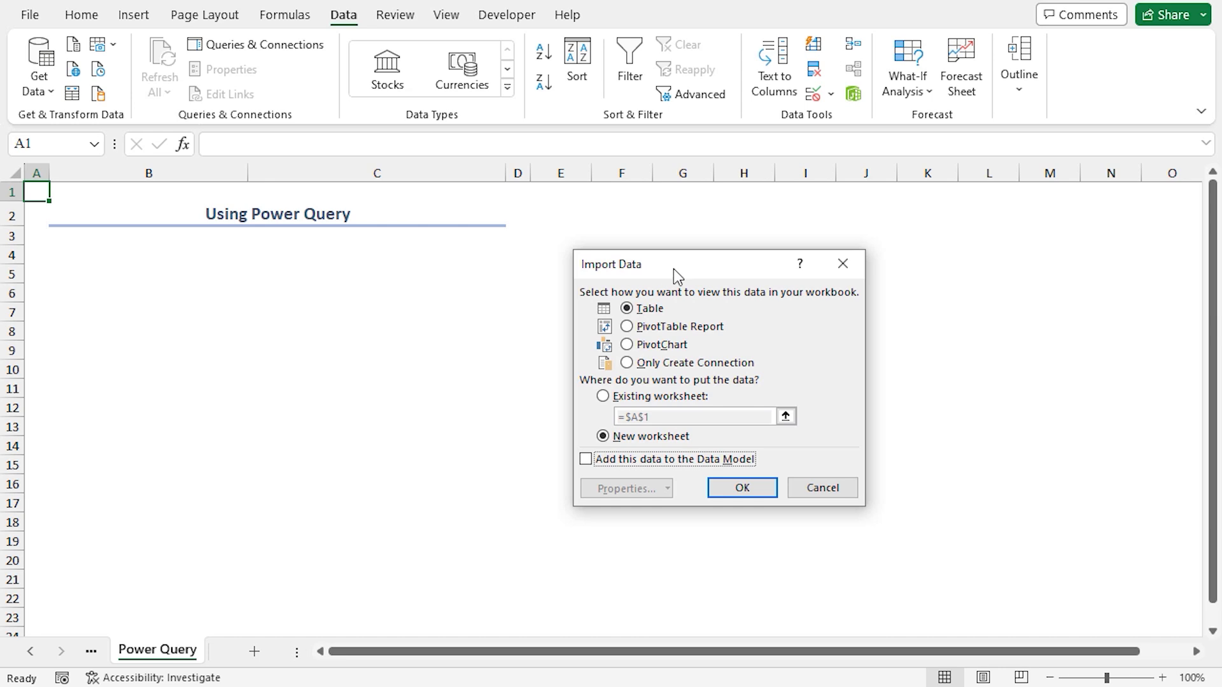
- Load the query as a table on the existing worksheet at cell B4
left_click_drag(673, 268, 411, 280)
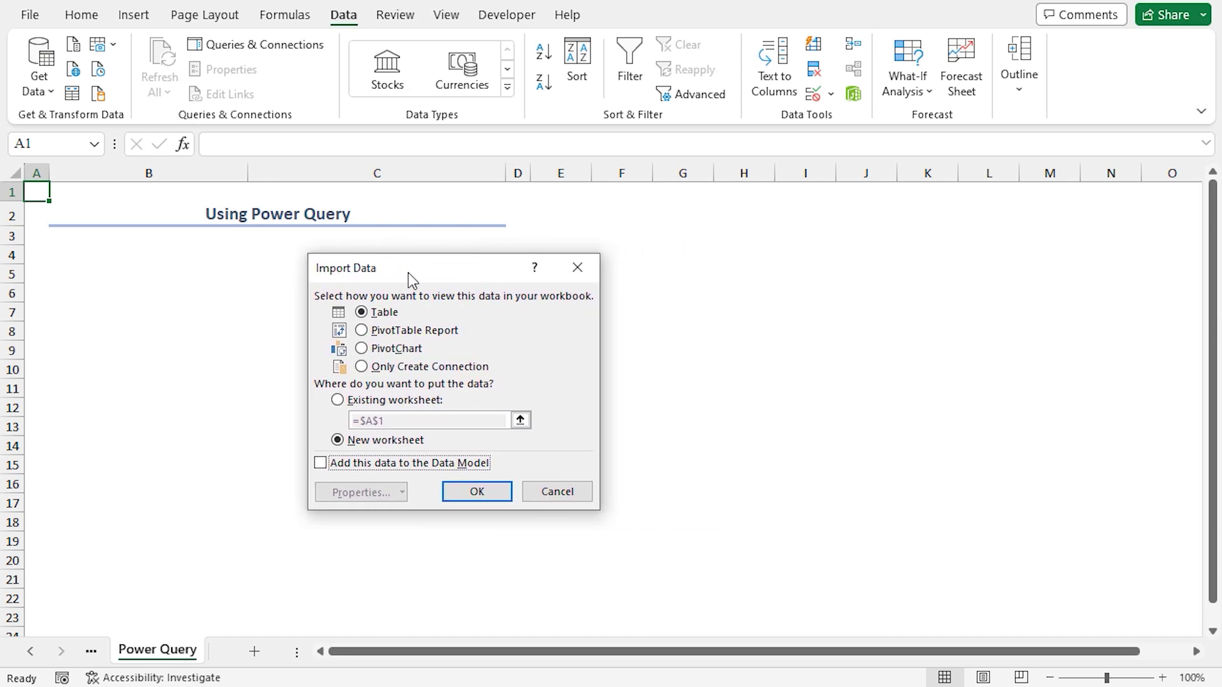
left_click(338, 400)
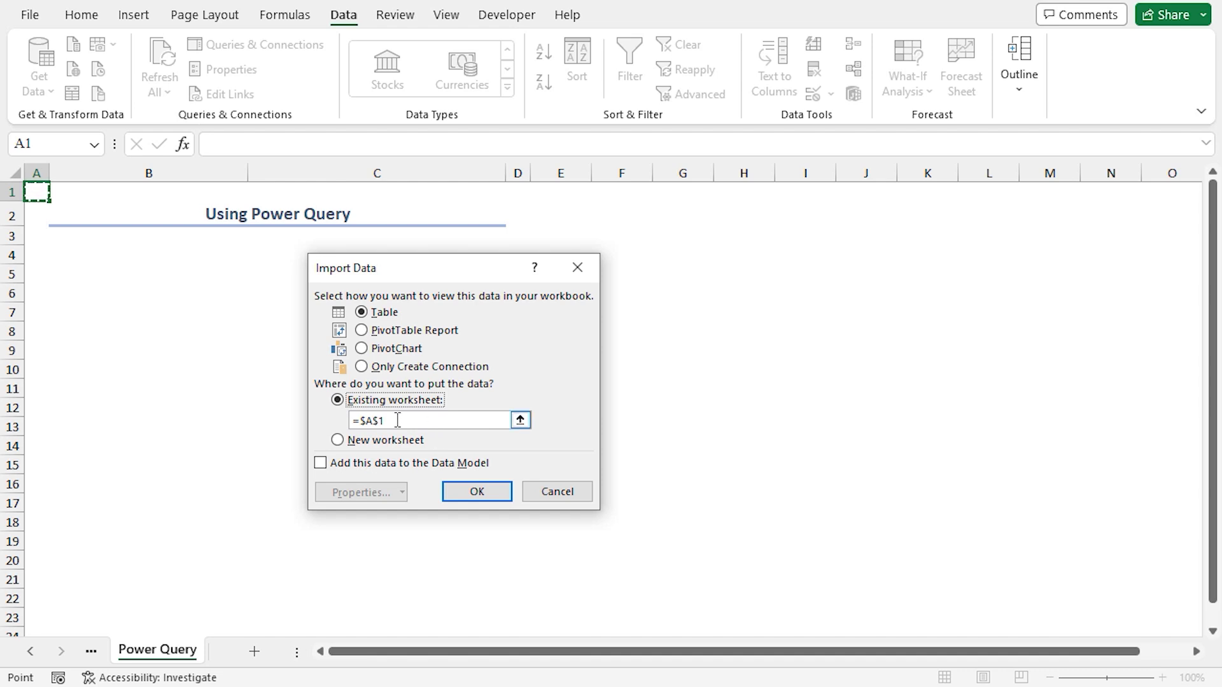
left_click_drag(397, 420, 360, 421)
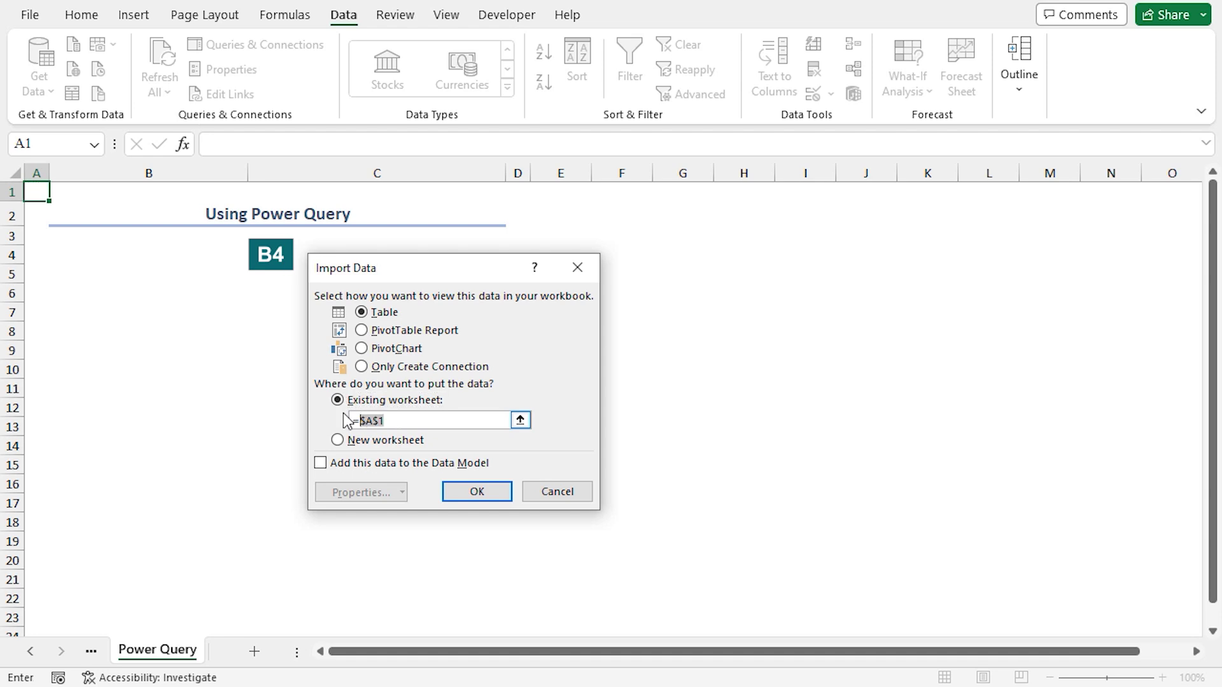
left_click(76, 254)
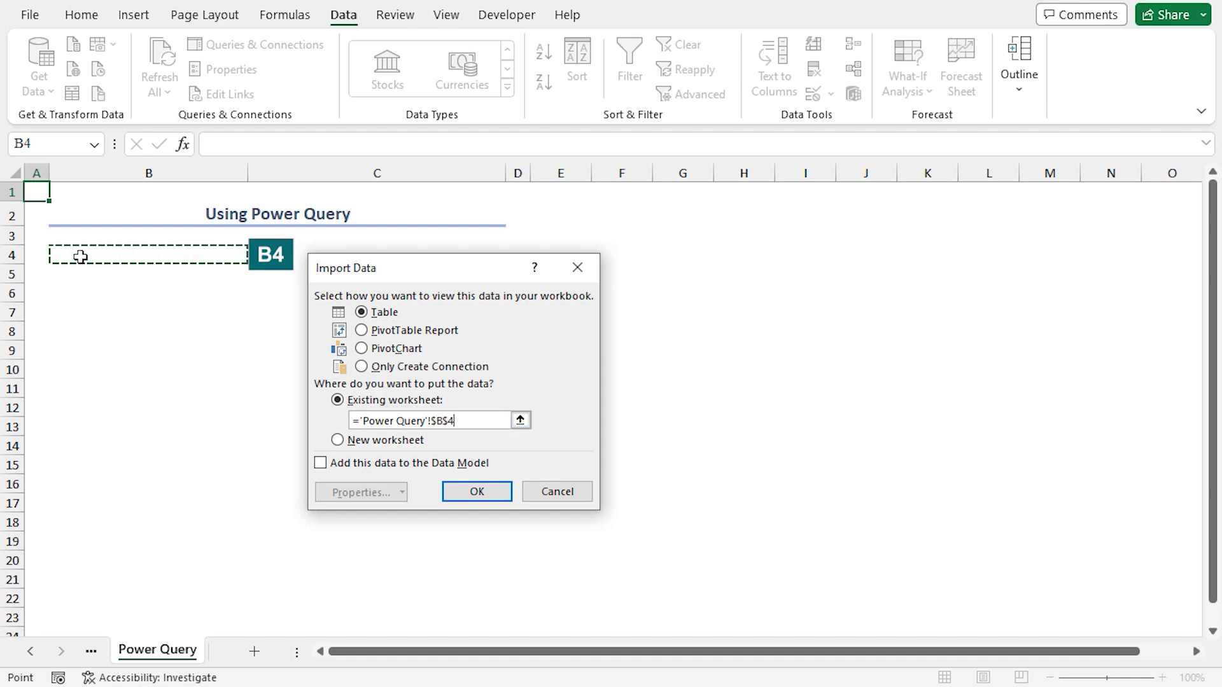
left_click(475, 493)
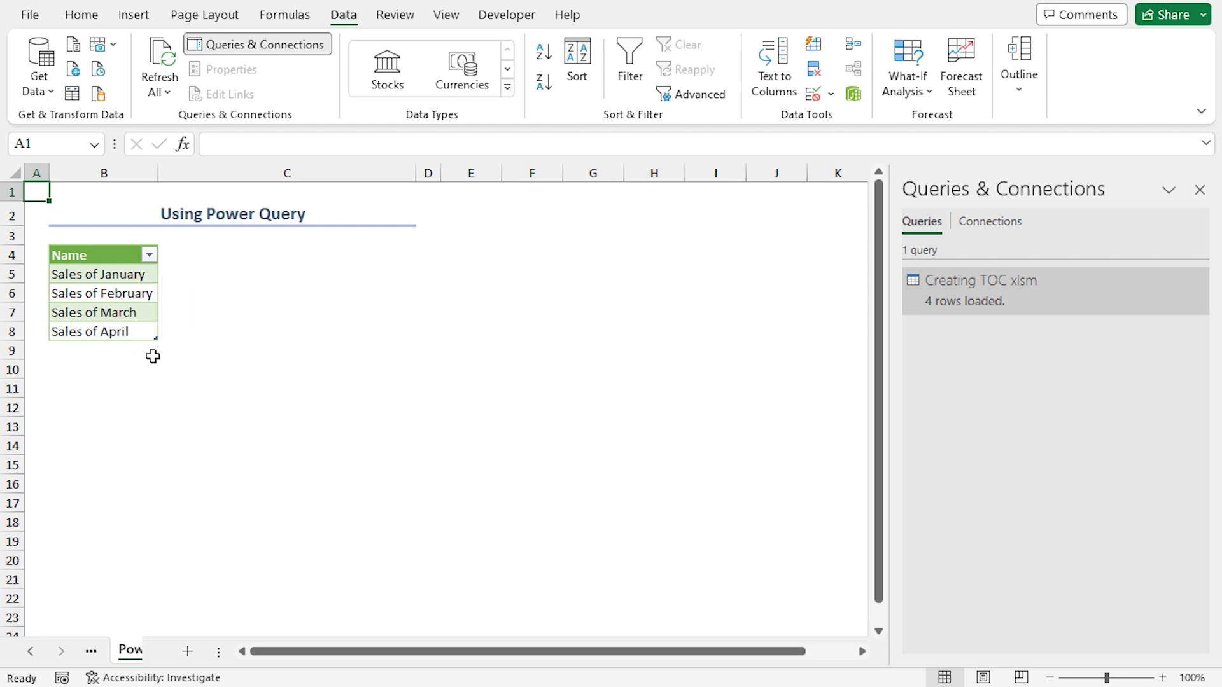
- Close the Queries pane and add a 'Link' header in cell C4
left_click(1199, 191)
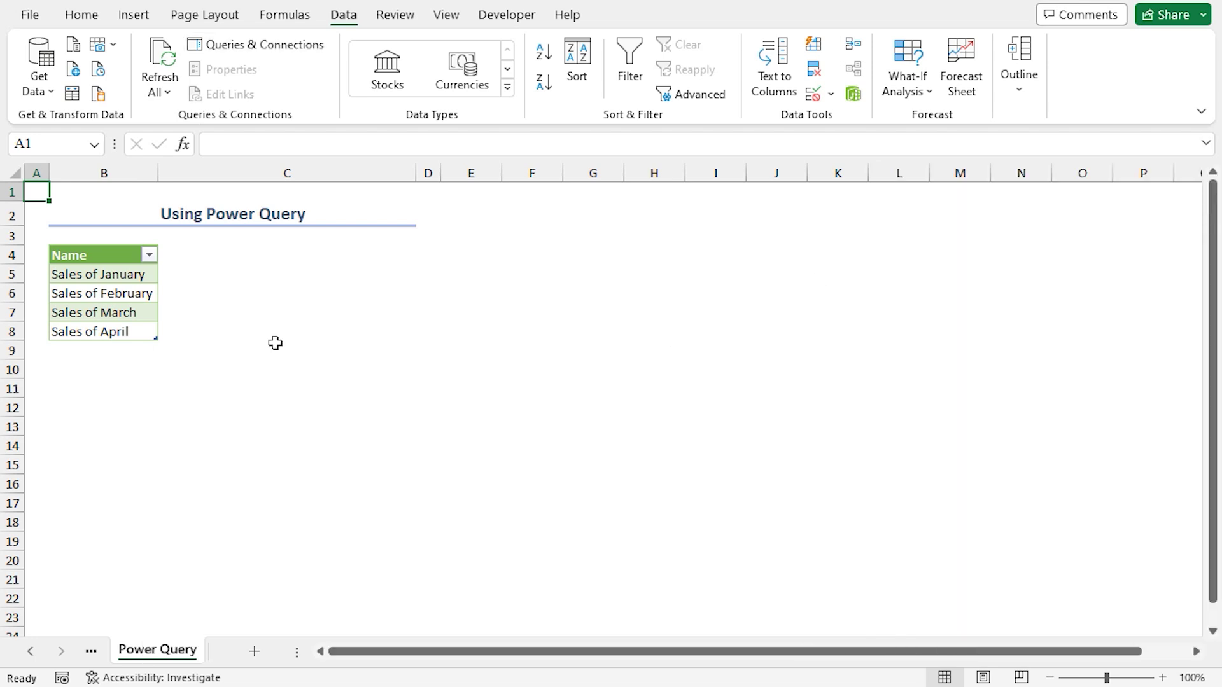
left_click(197, 256)
type("L")
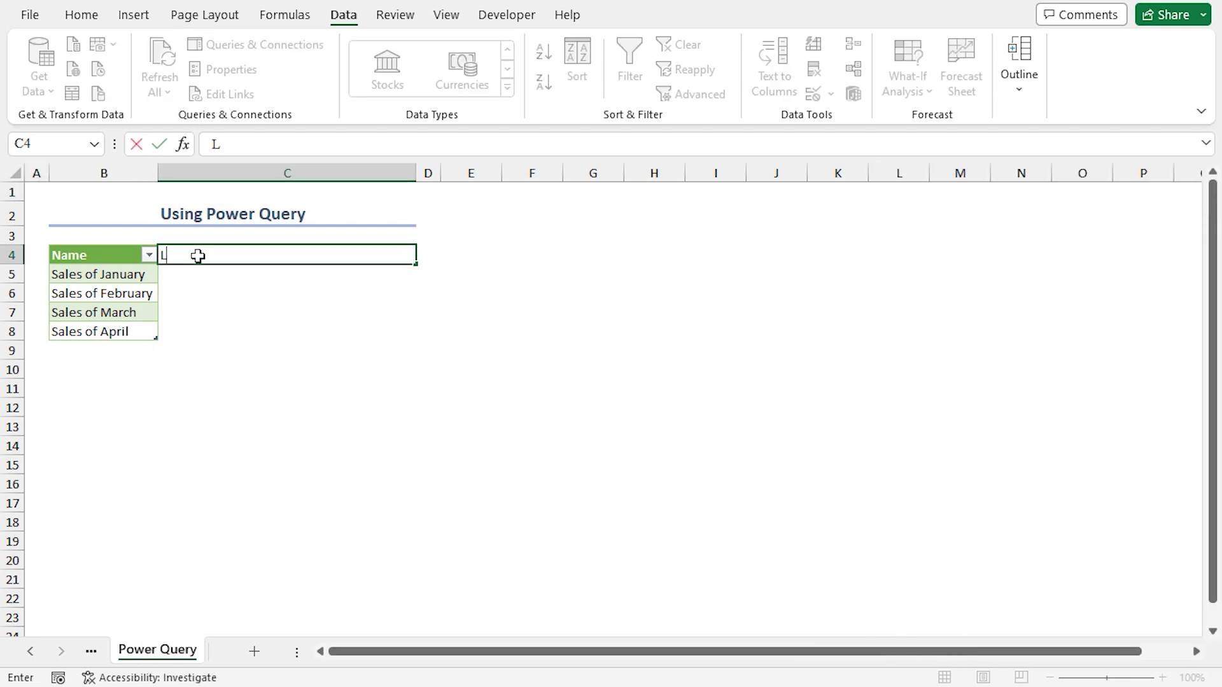
type("ink")
key("Return")
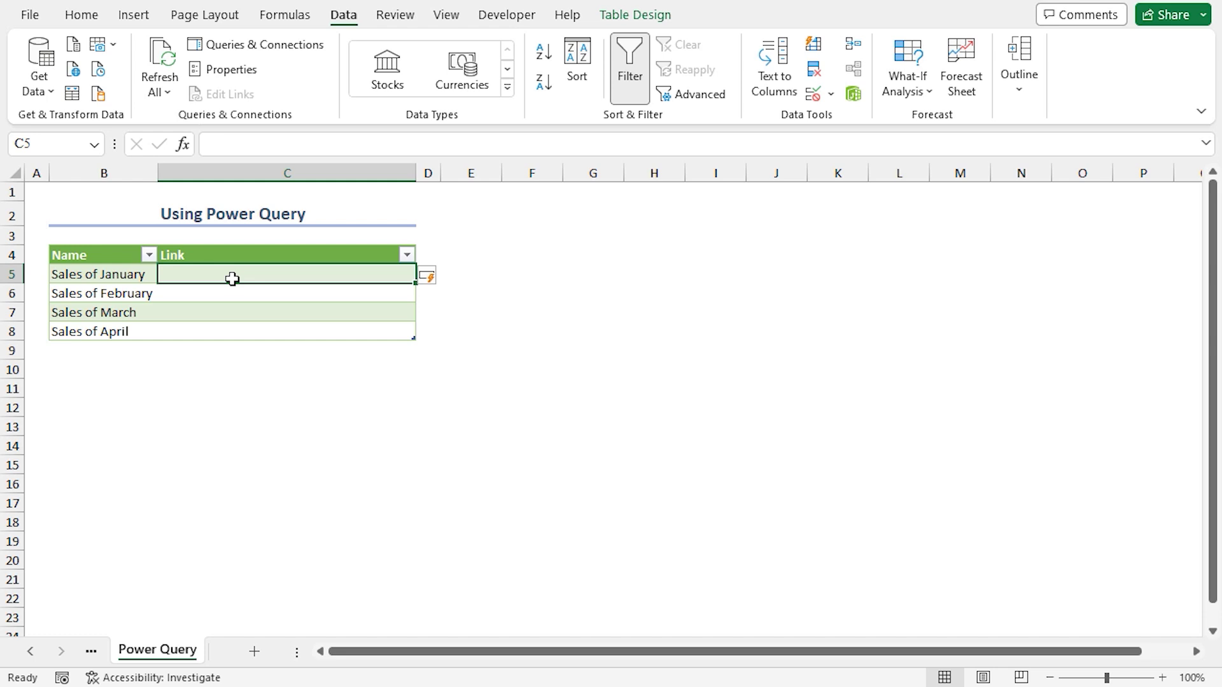
type("=")
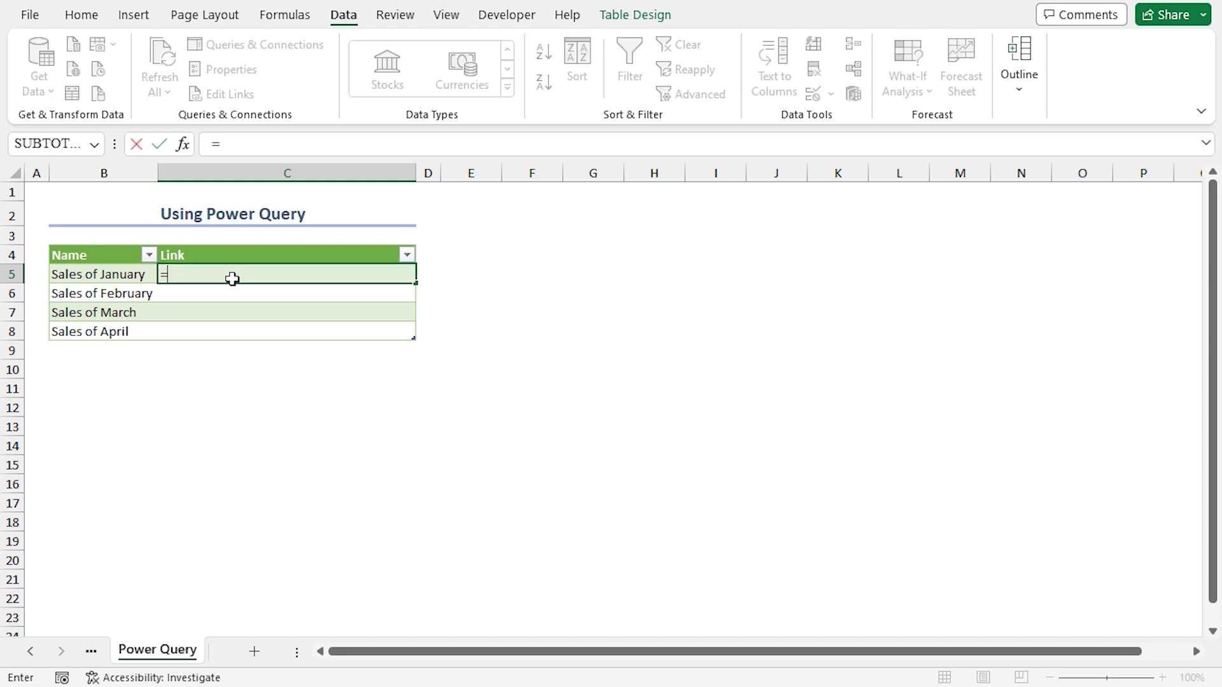
type("hyper")
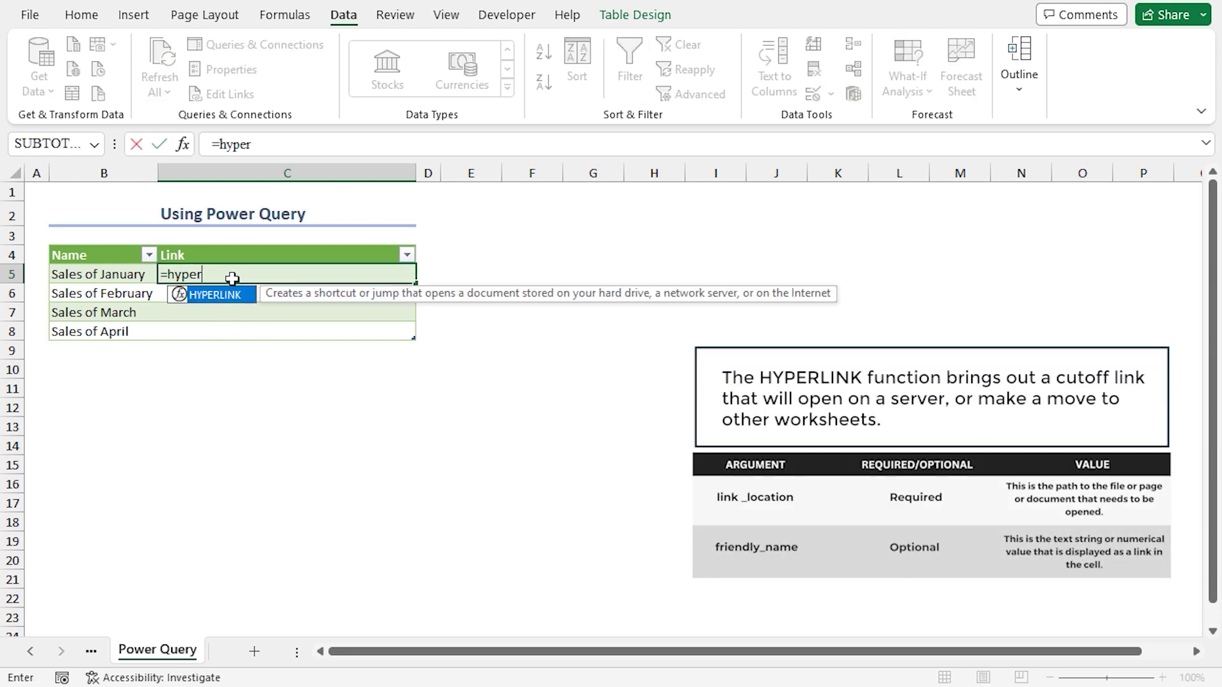
key("Tab")
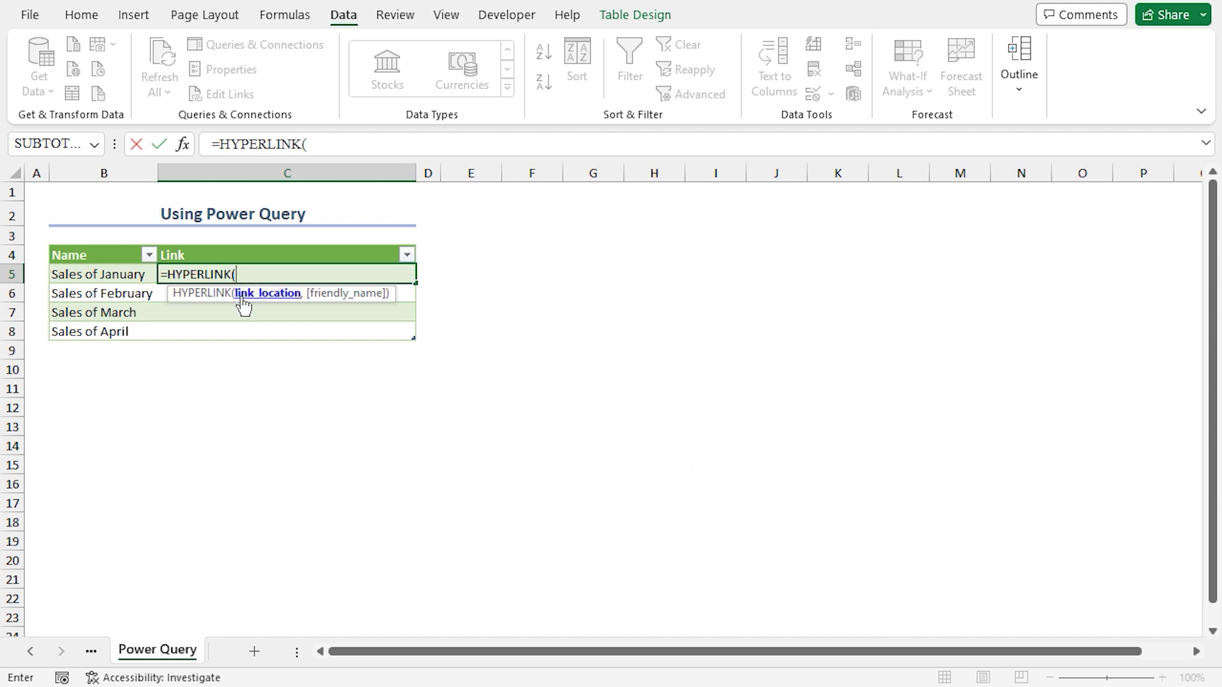
type("\"#")
type("&[@")
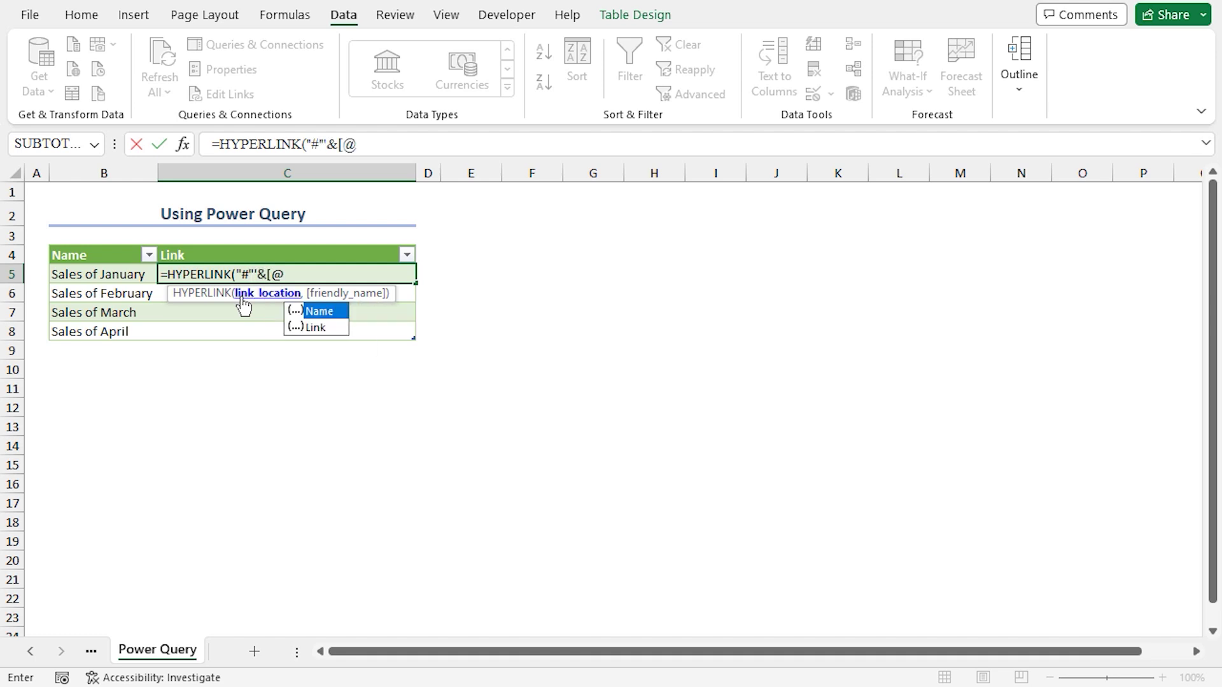
key("Tab")
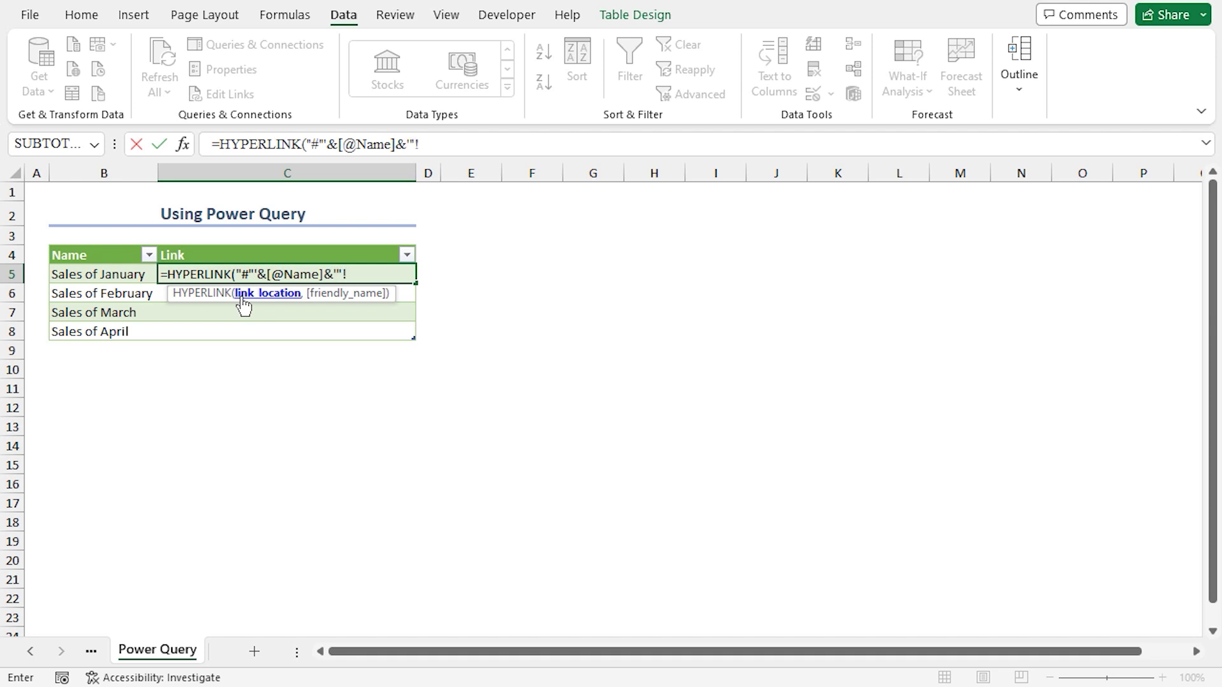
type("]&\"'!")
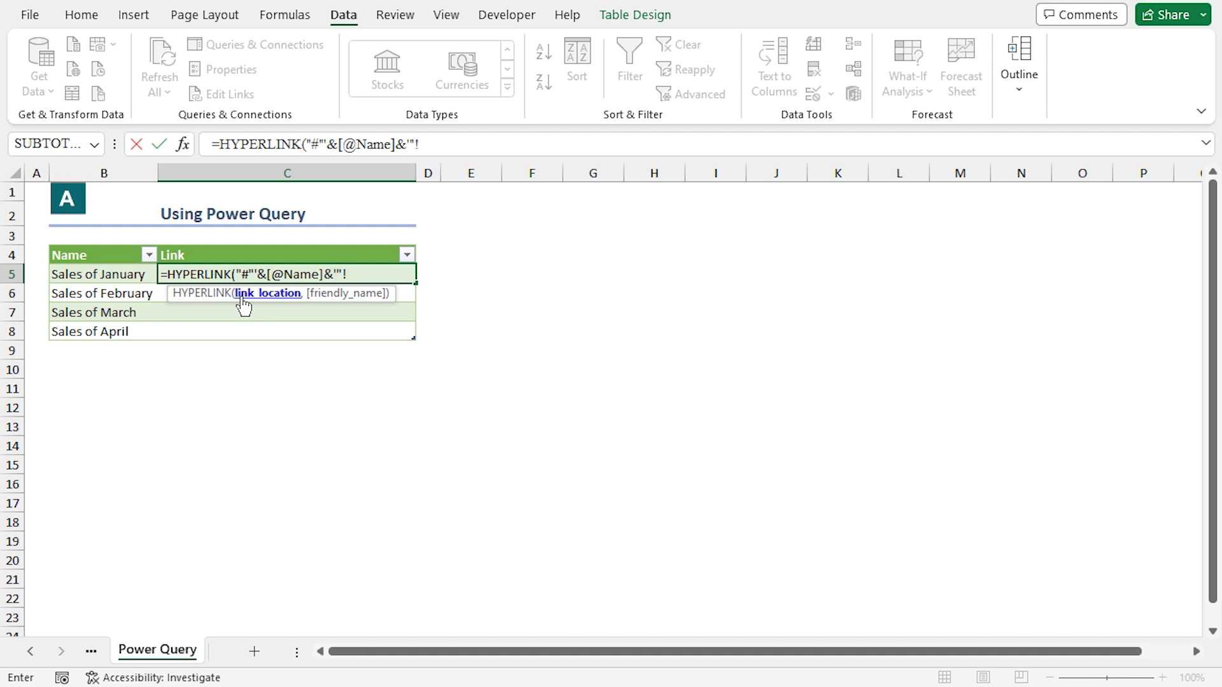
type("A1\")")
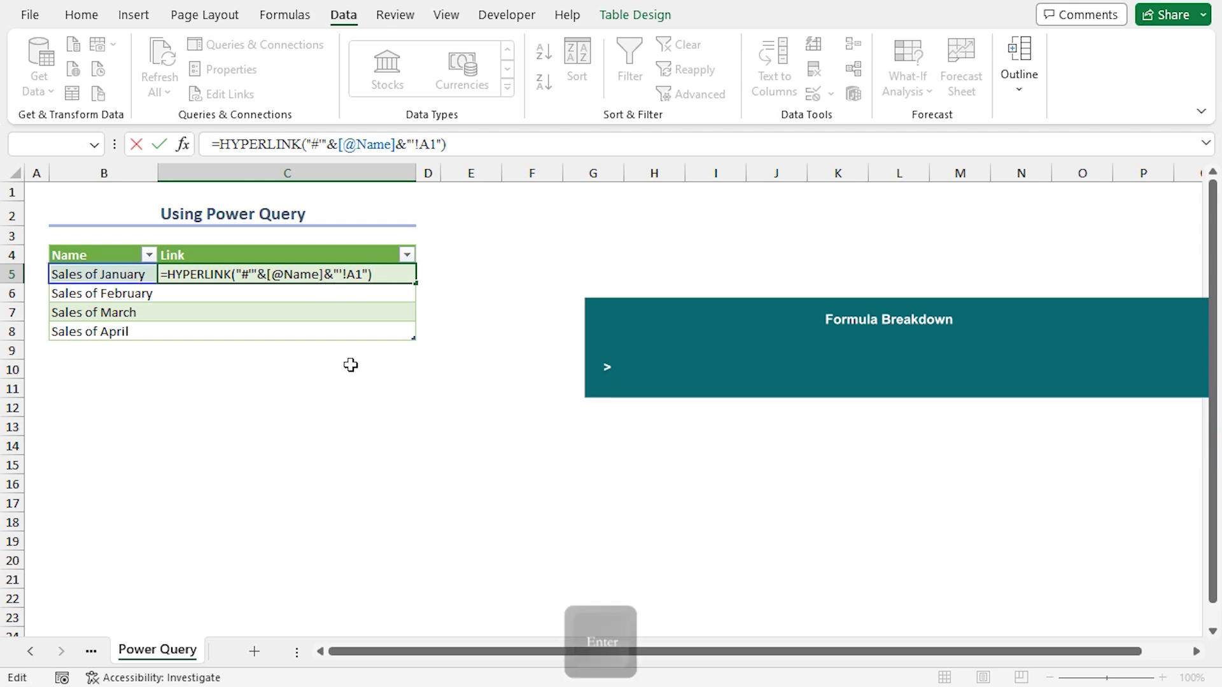
key("Return")
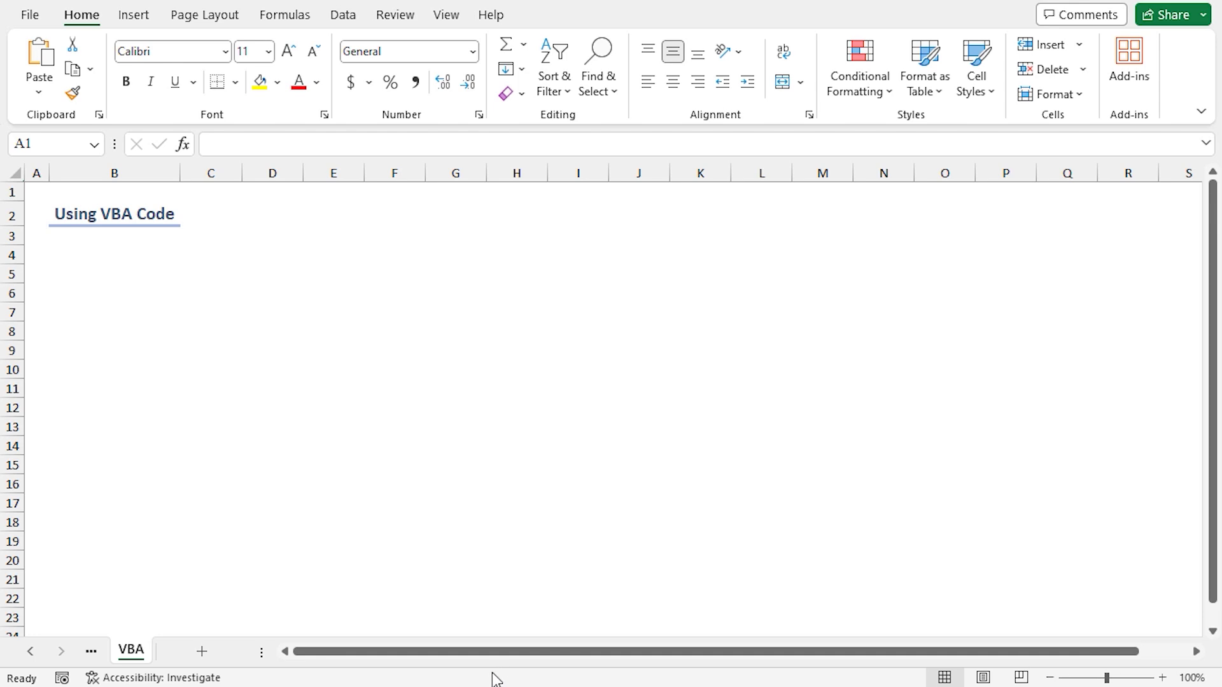
- Enable the Developer tab through ribbon customization and launch the Visual Basic editor
right_click(398, 19)
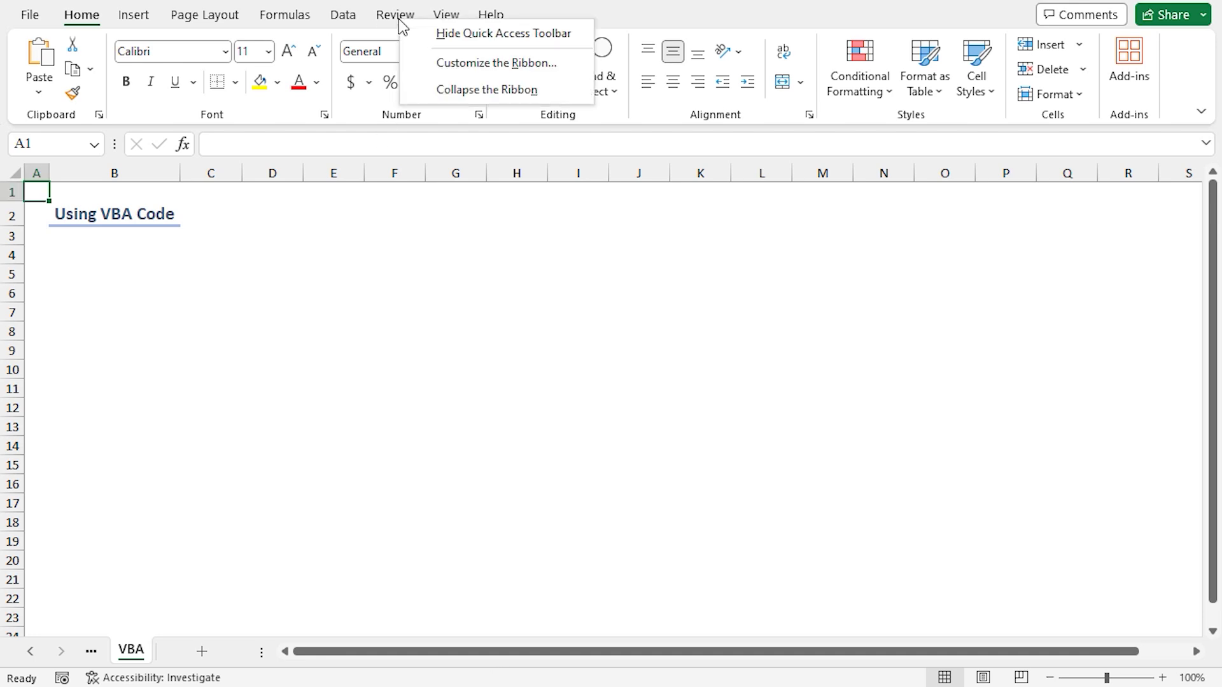
left_click(451, 63)
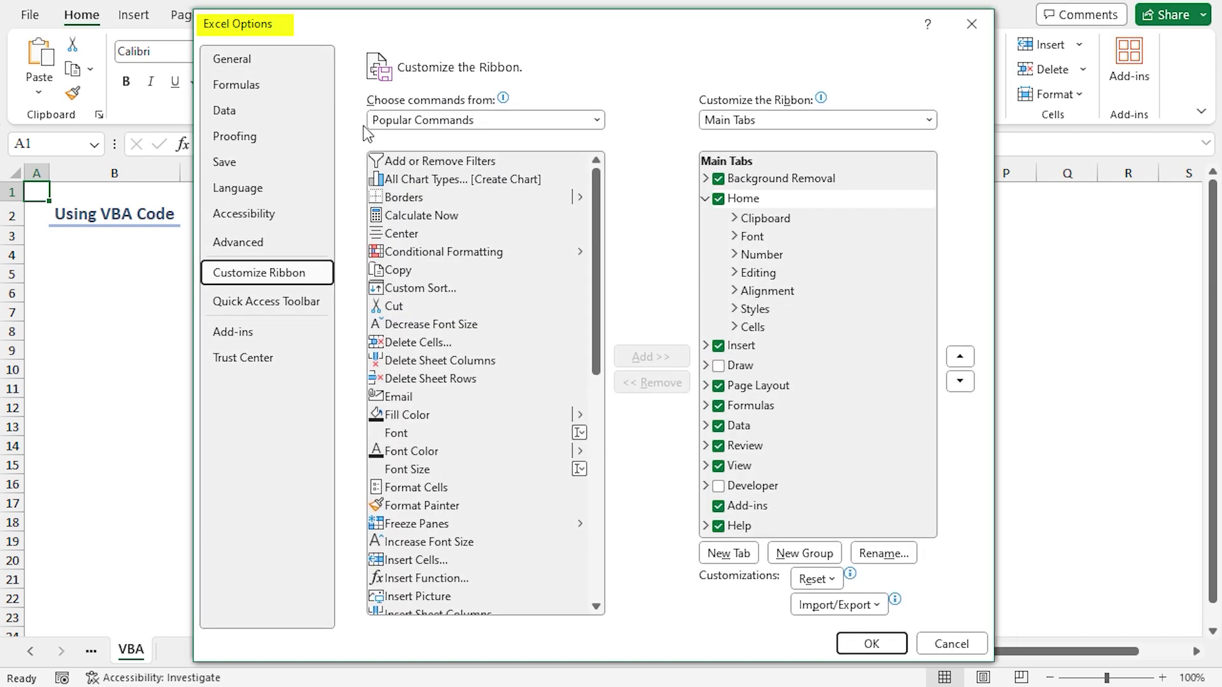
left_click(717, 485)
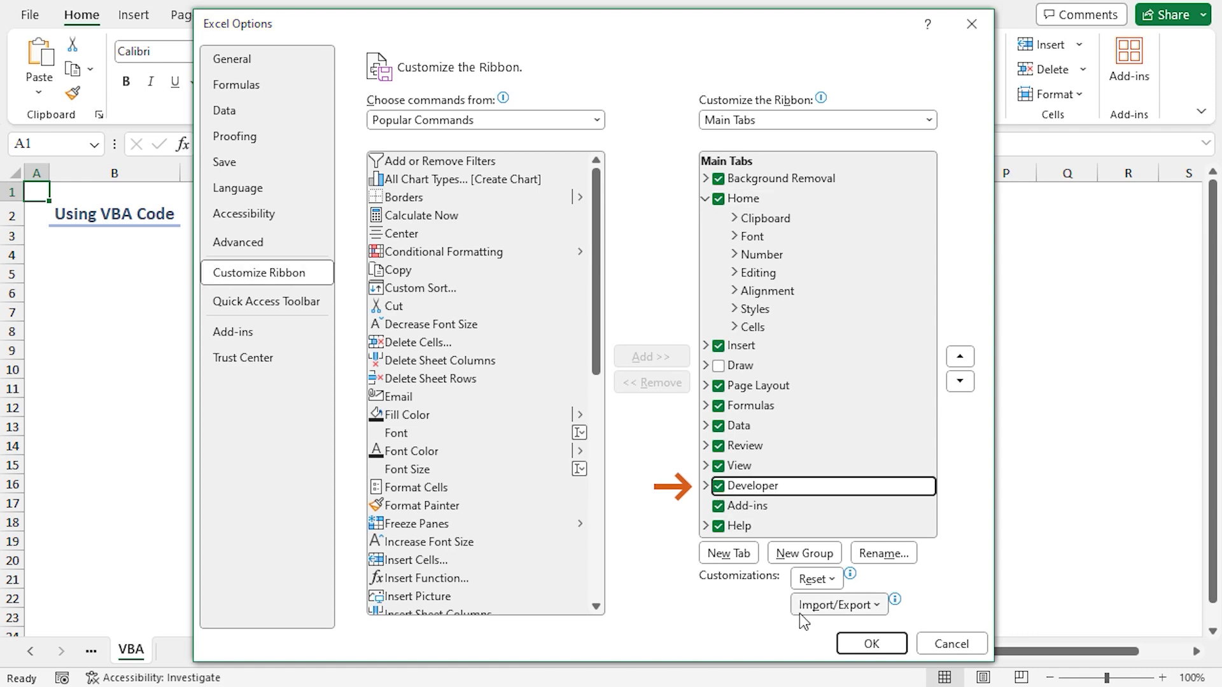
left_click(871, 643)
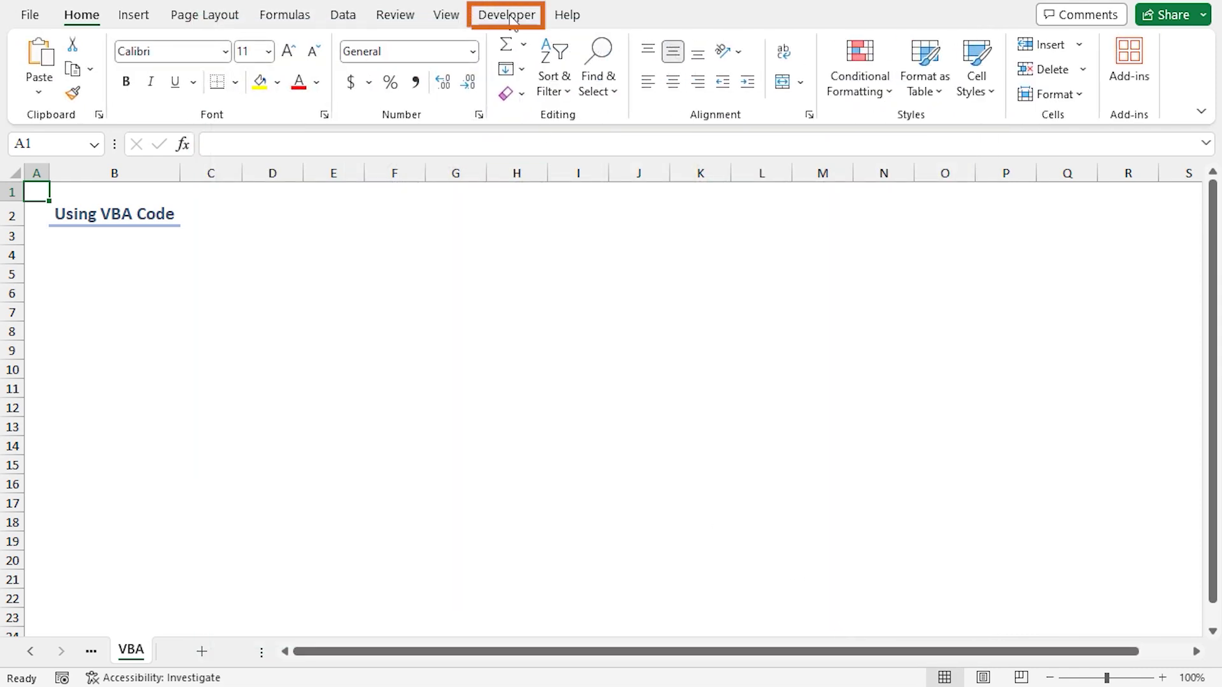
left_click(511, 15)
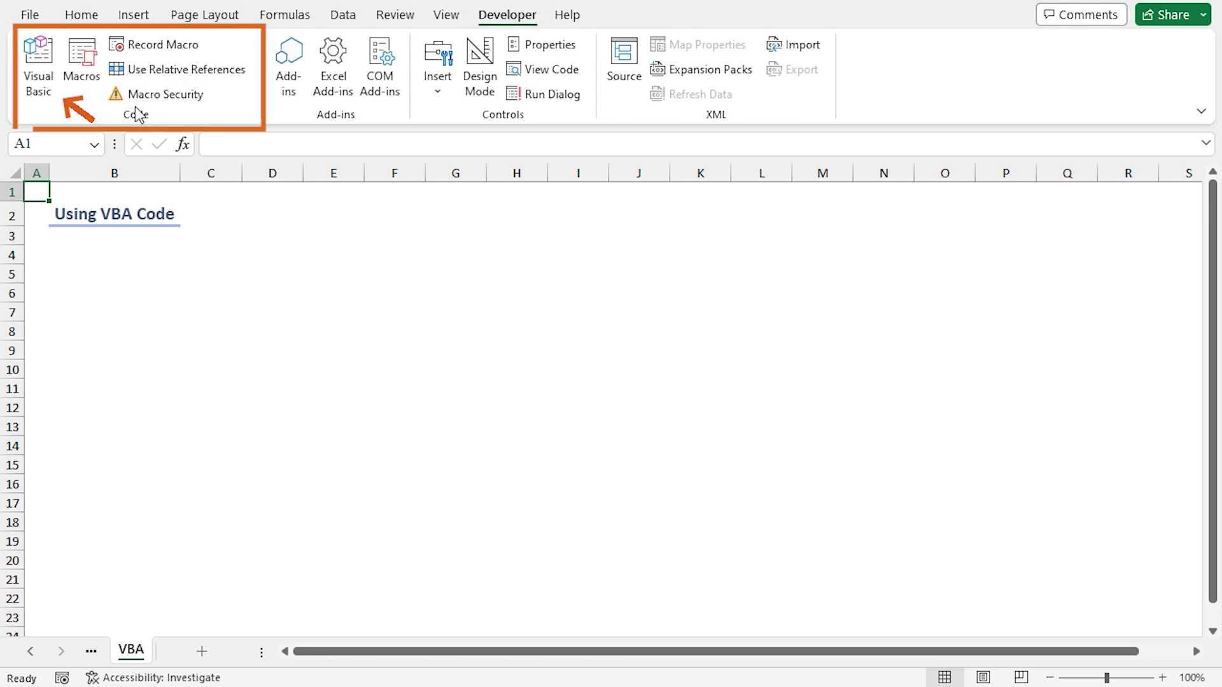
left_click(38, 67)
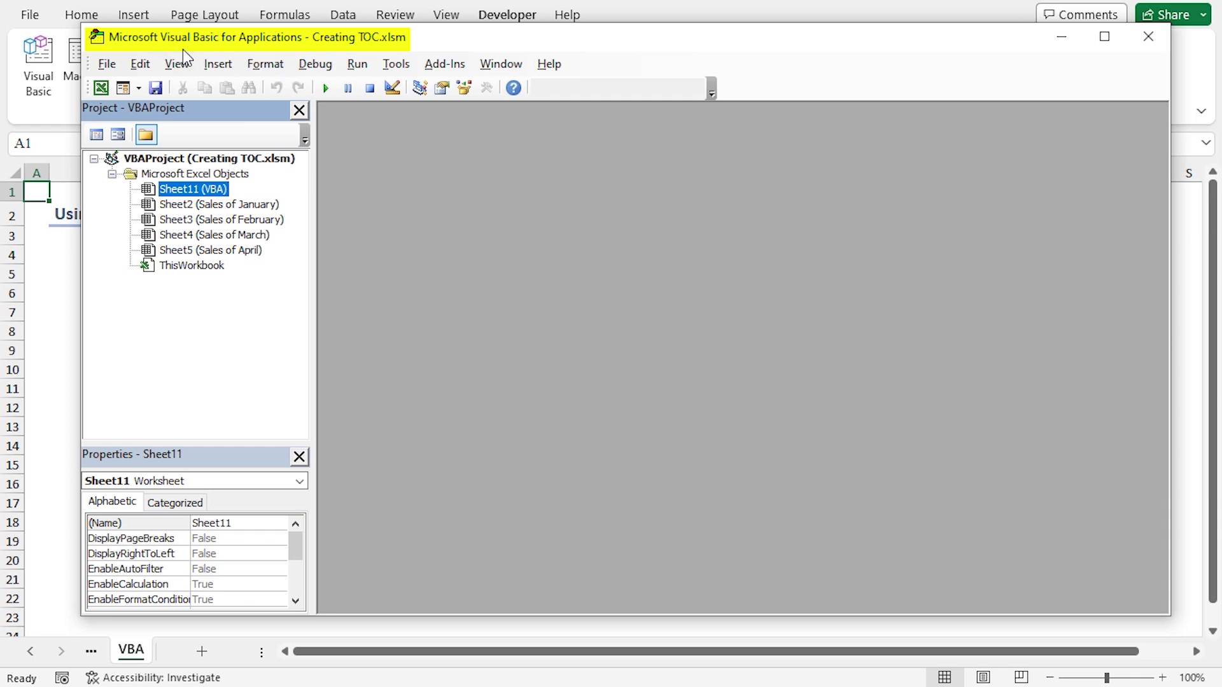
- Insert a new module and paste in the Table_of_contents macro code
left_click(218, 64)
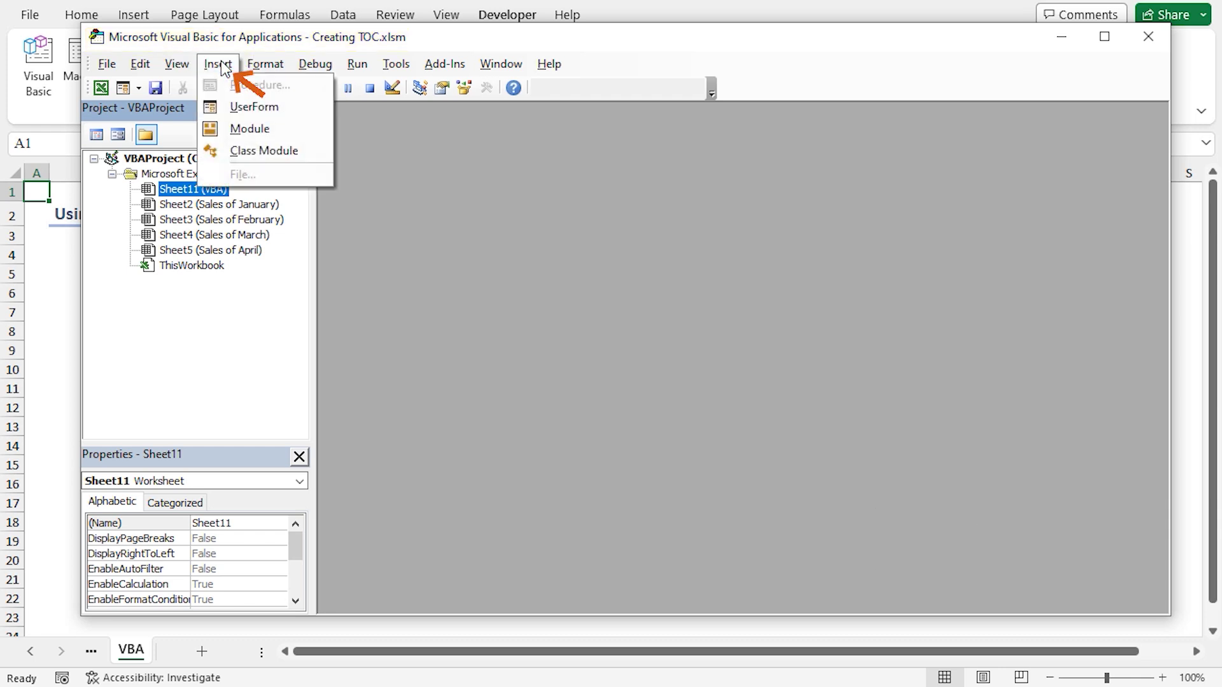
left_click(249, 128)
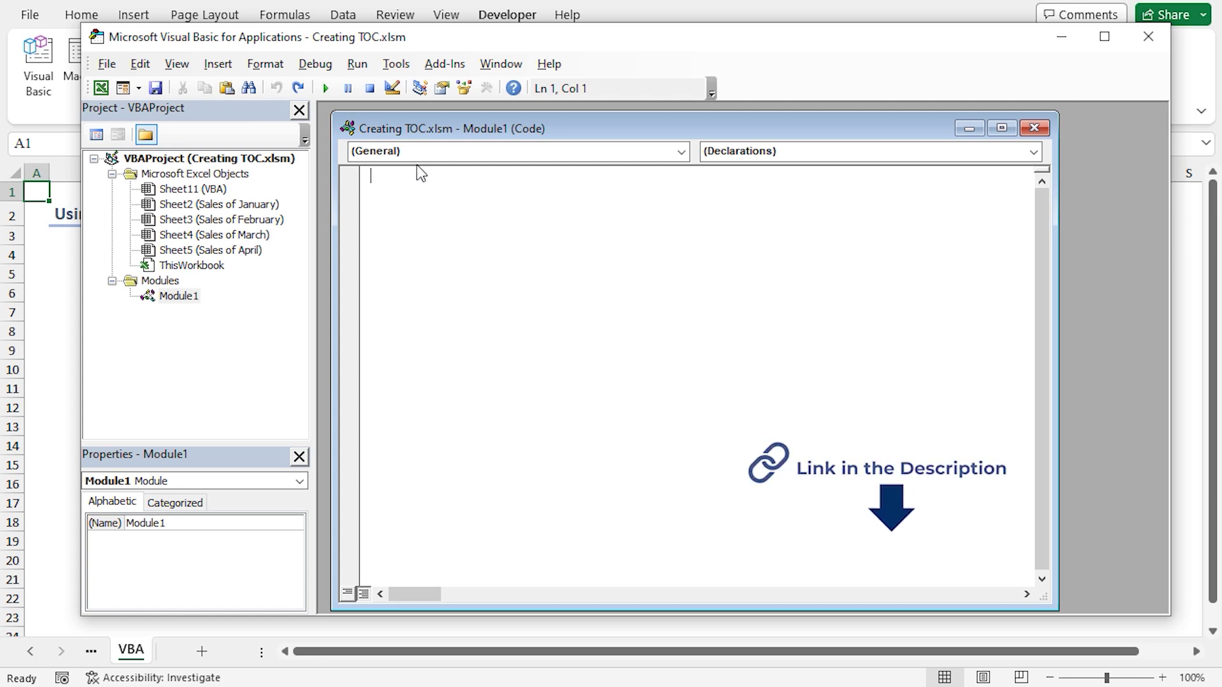
key("ctrl+v")
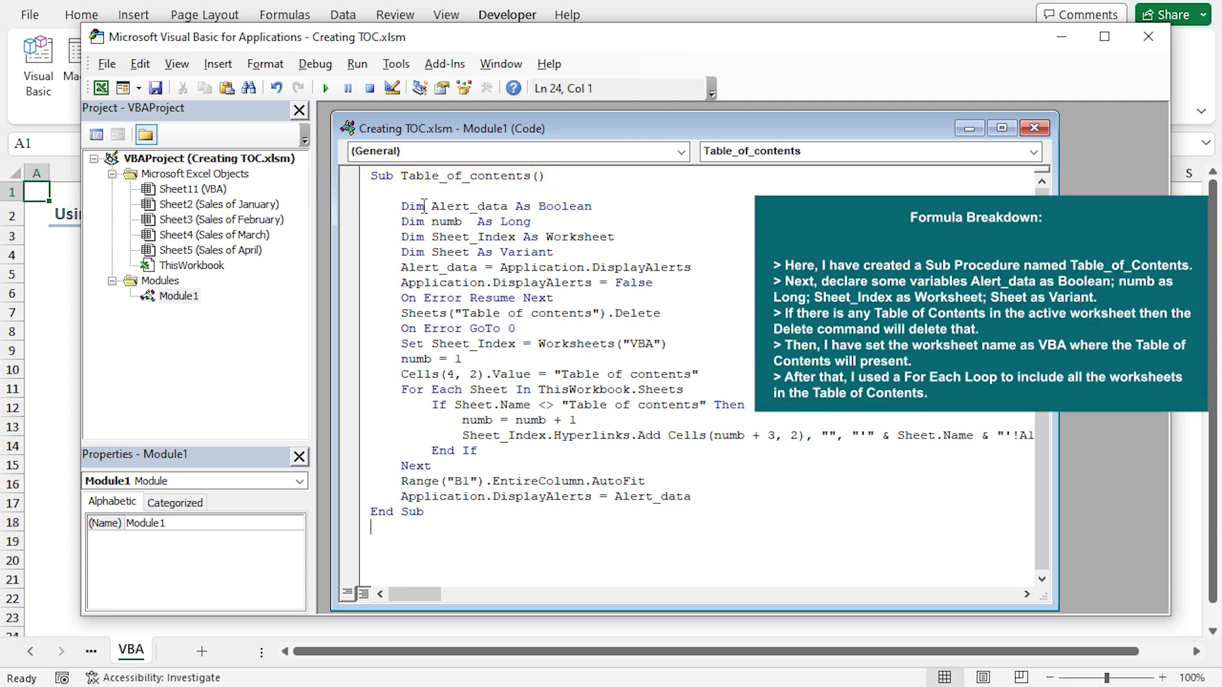
- Highlight the macro's key lines: declarations, old TOC deletion, VBA sheet target, sheet loop, column B autofit
left_click_drag(399, 207, 610, 252)
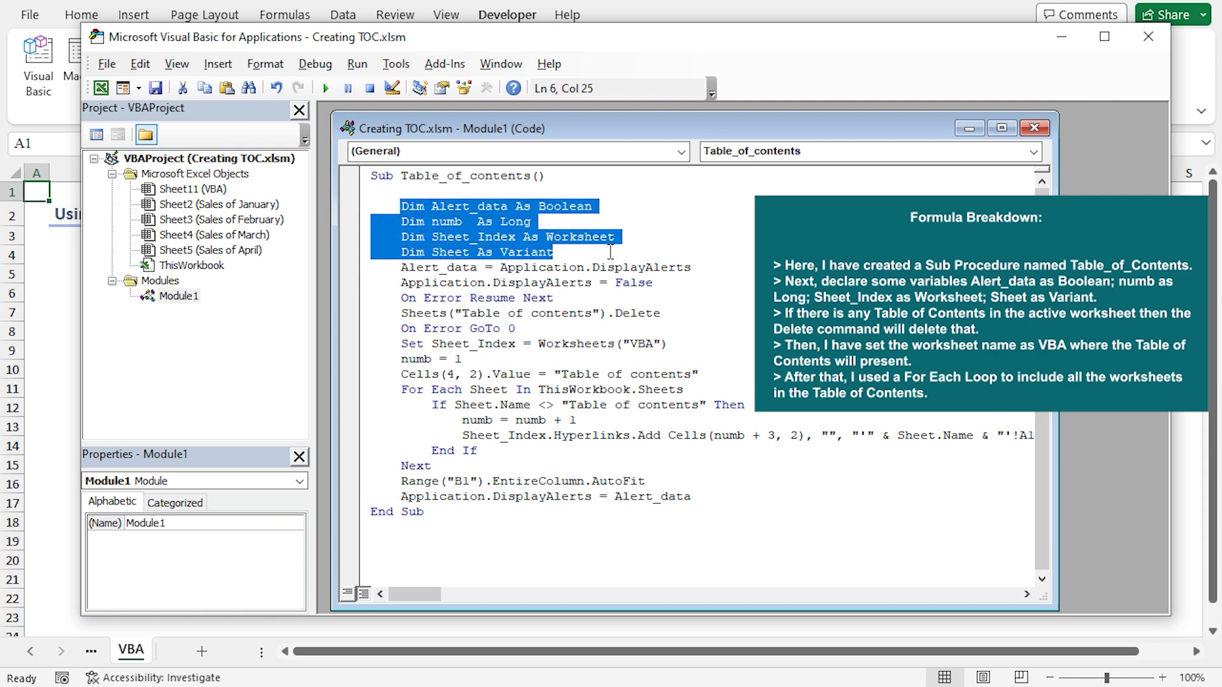
left_click_drag(402, 316, 665, 320)
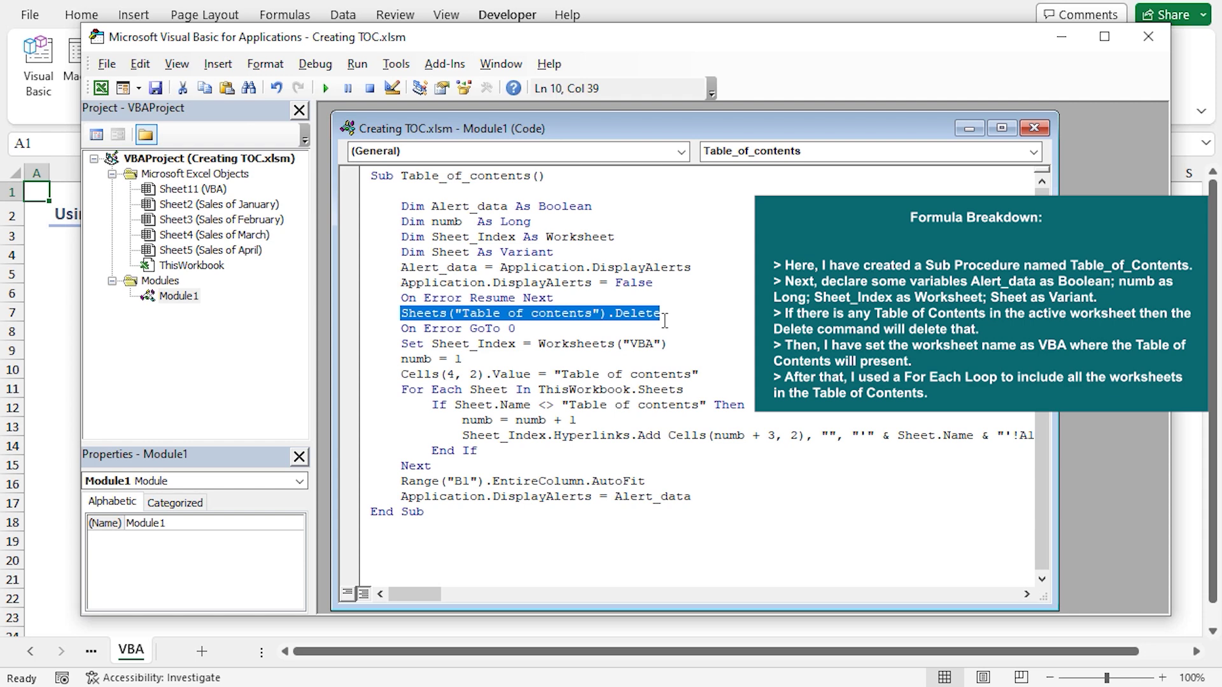
left_click_drag(402, 344, 667, 345)
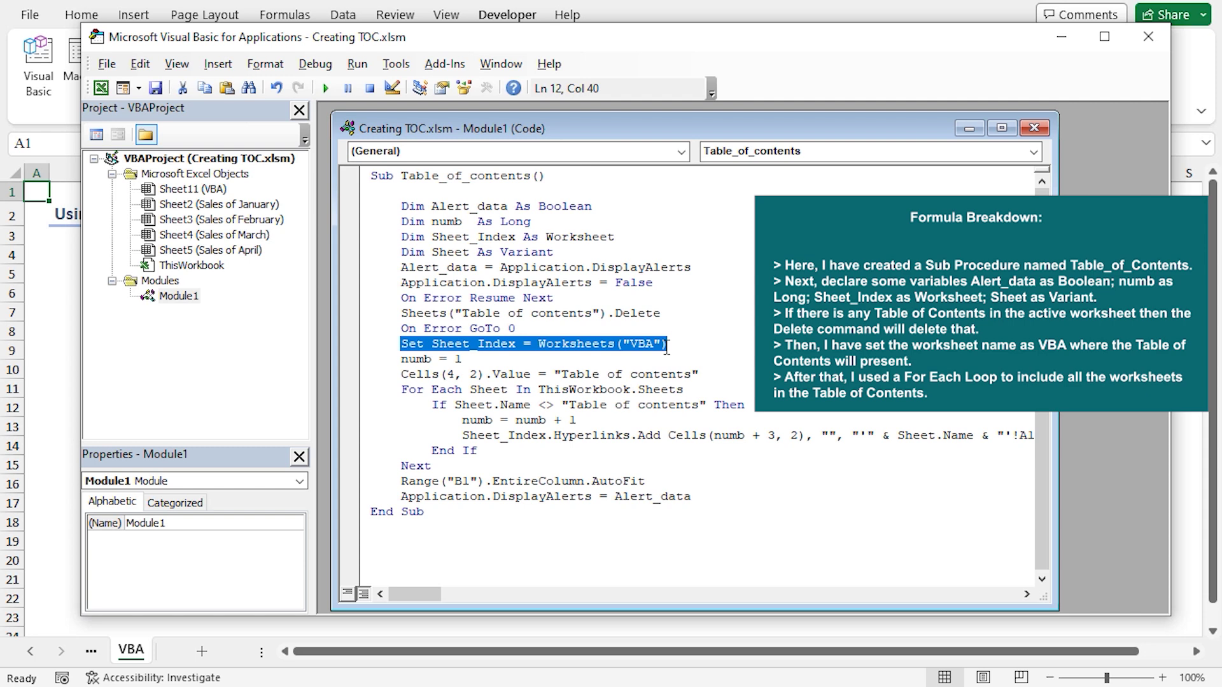
left_click_drag(401, 390, 698, 388)
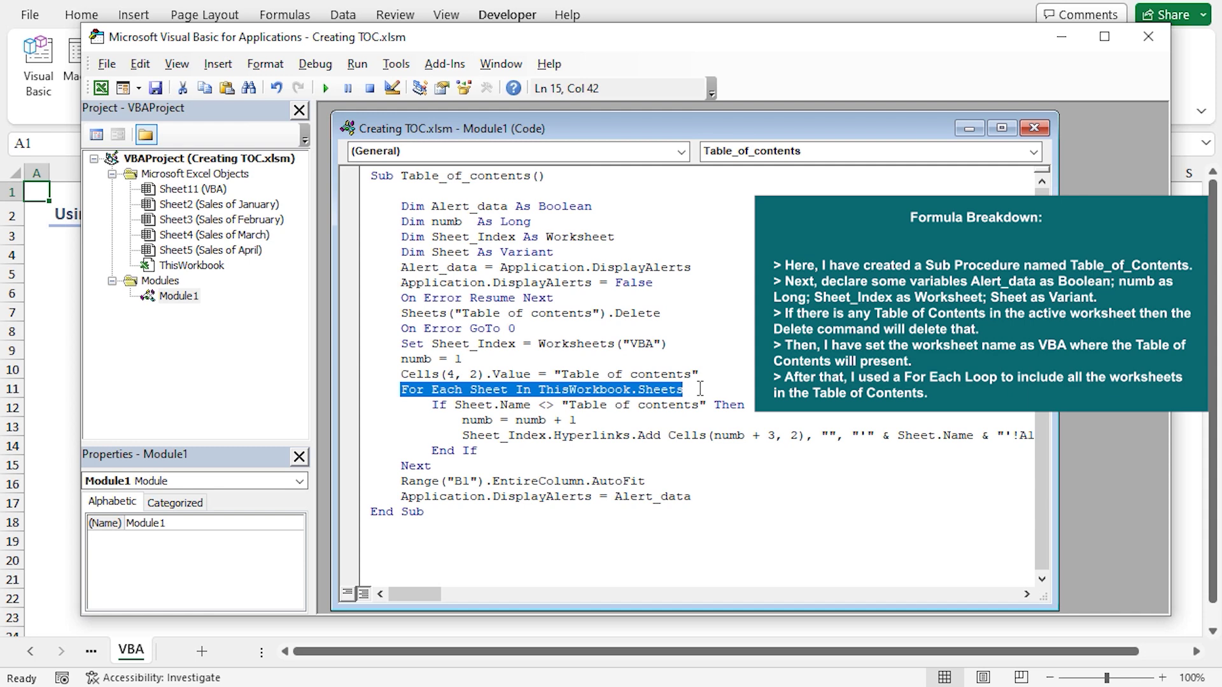
left_click_drag(401, 482, 655, 482)
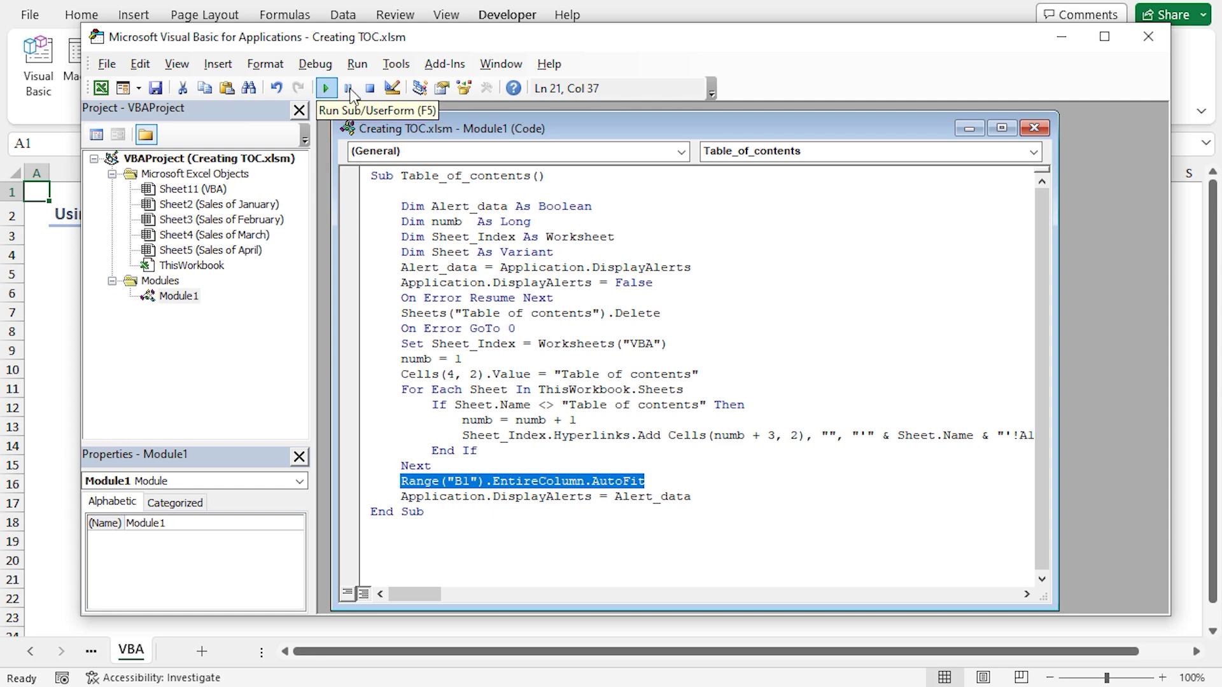
- Close the VBA editor and run the Table_of_contents macro from the Macros list
left_click(1148, 37)
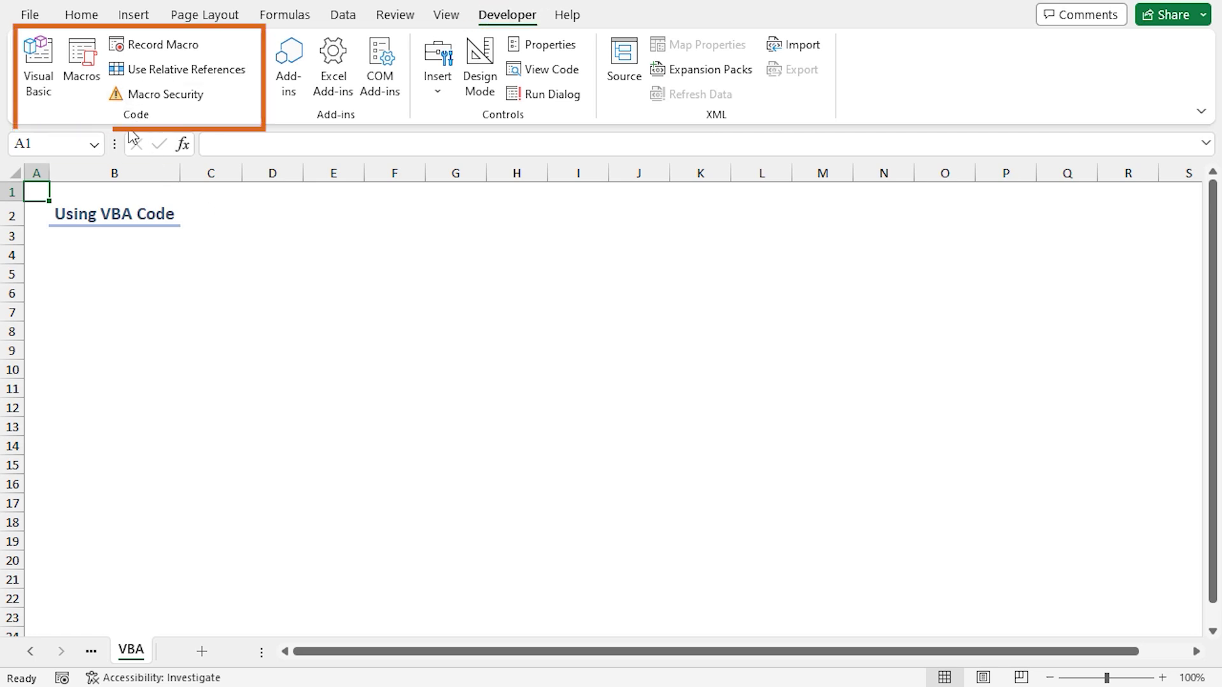
left_click(83, 70)
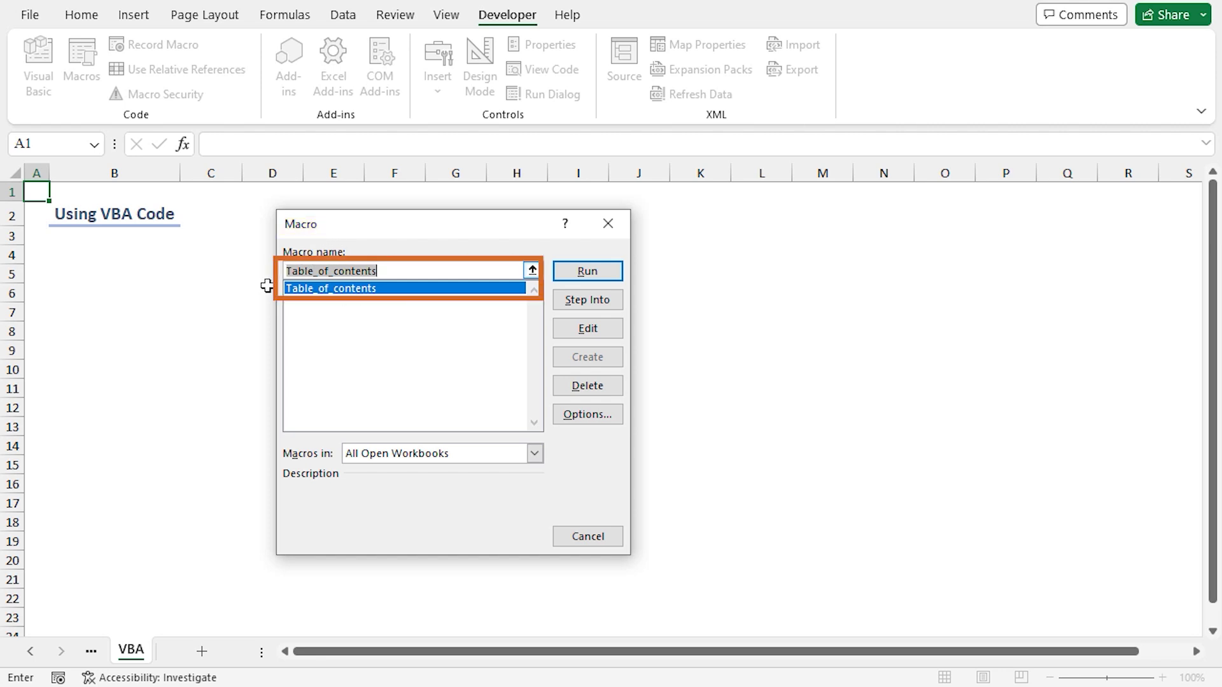
left_click(374, 289)
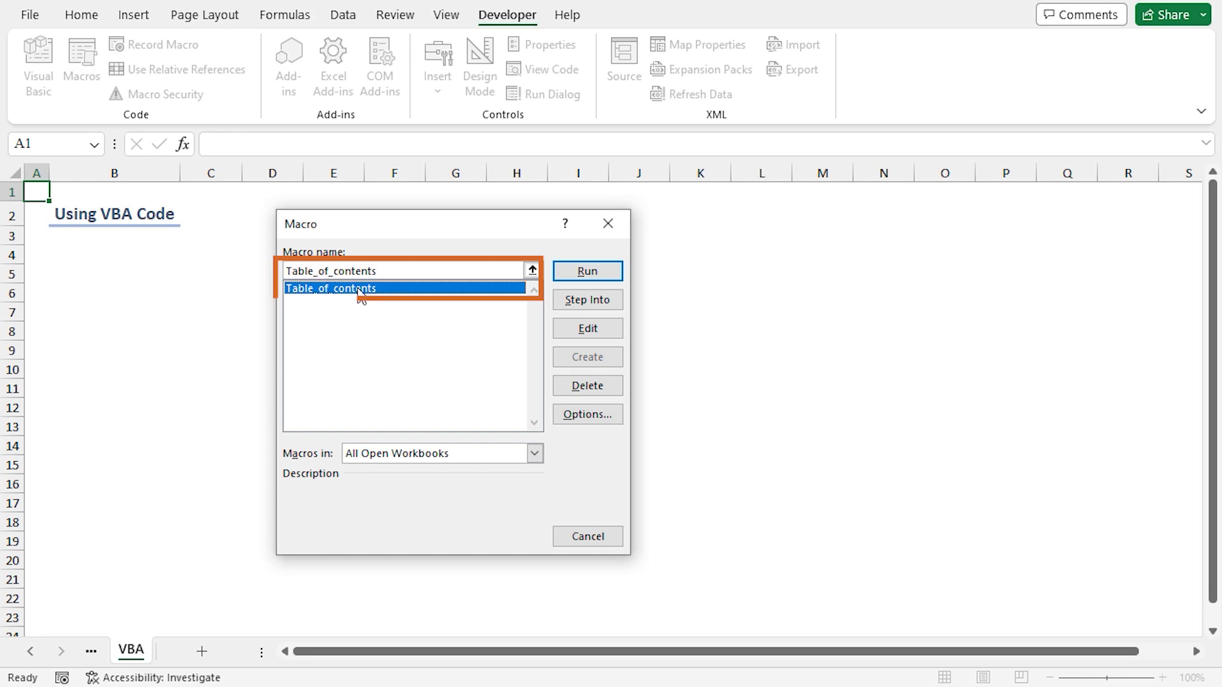
left_click(583, 272)
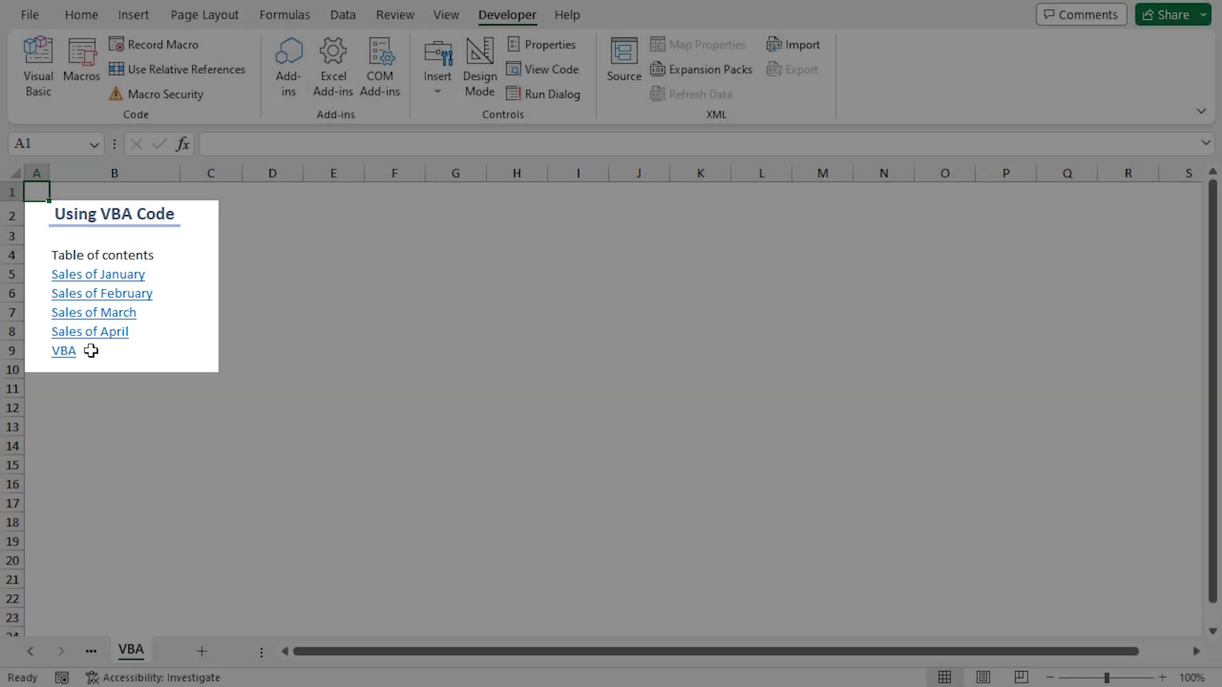
- Apply All Borders to the table of contents range B4:B9
left_click(77, 255)
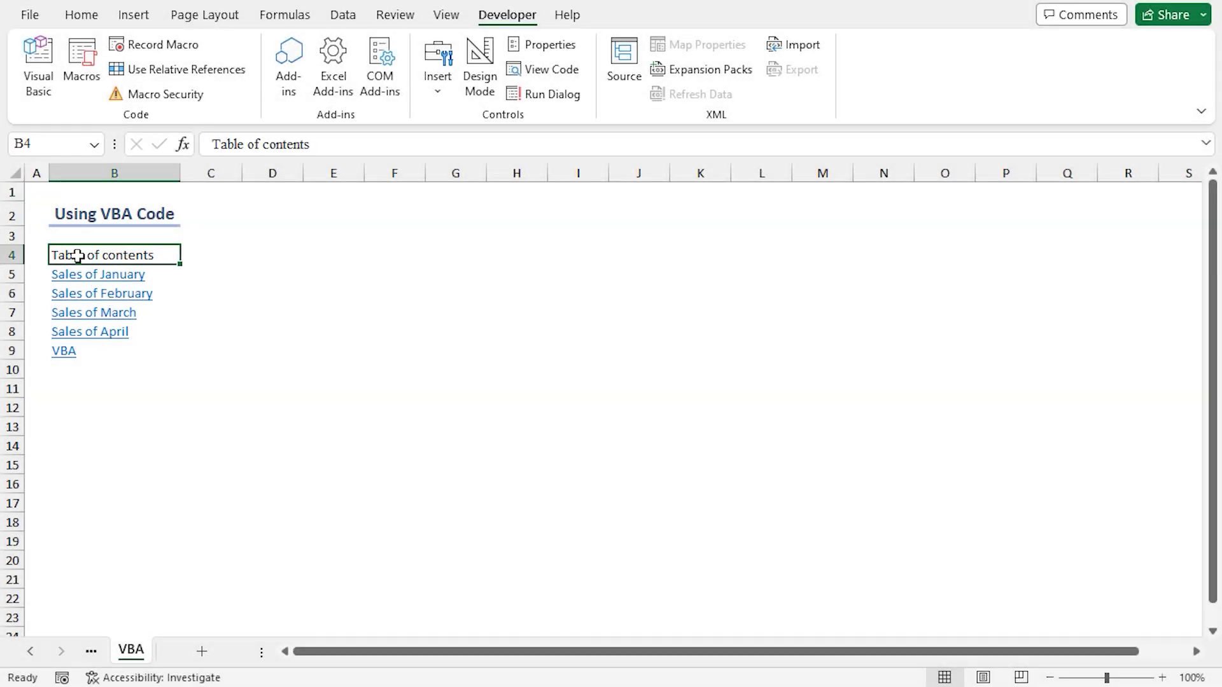
left_click_drag(77, 255, 77, 349)
left_click(83, 16)
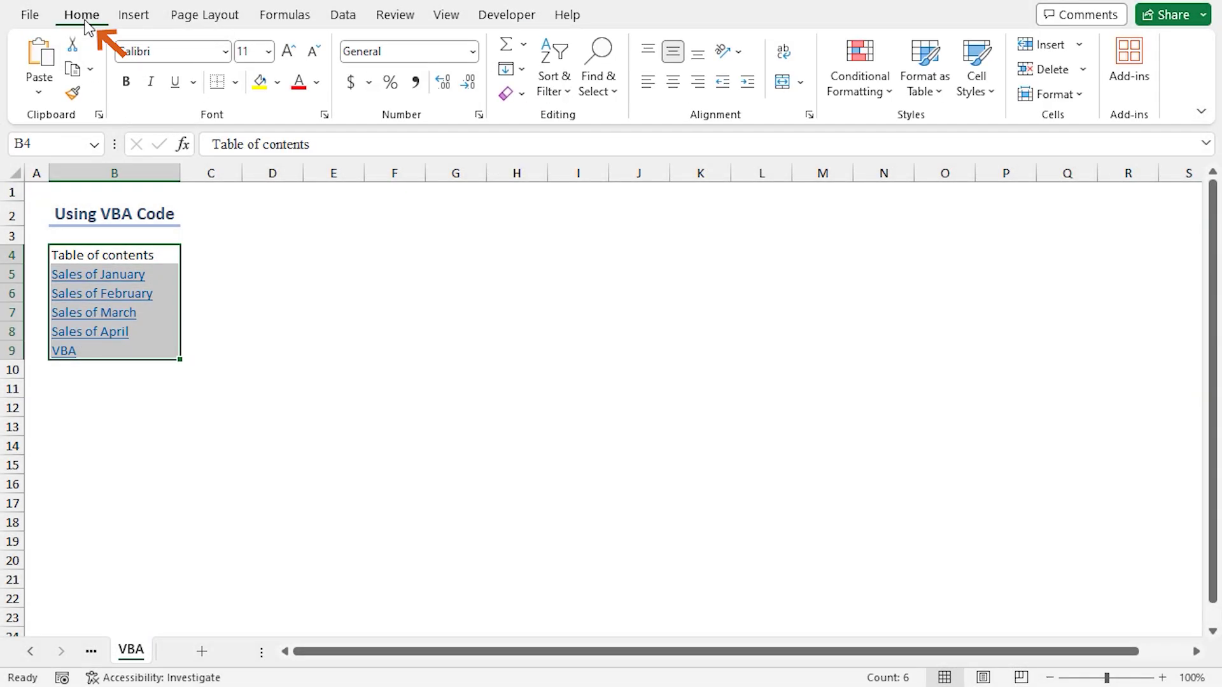
left_click(235, 81)
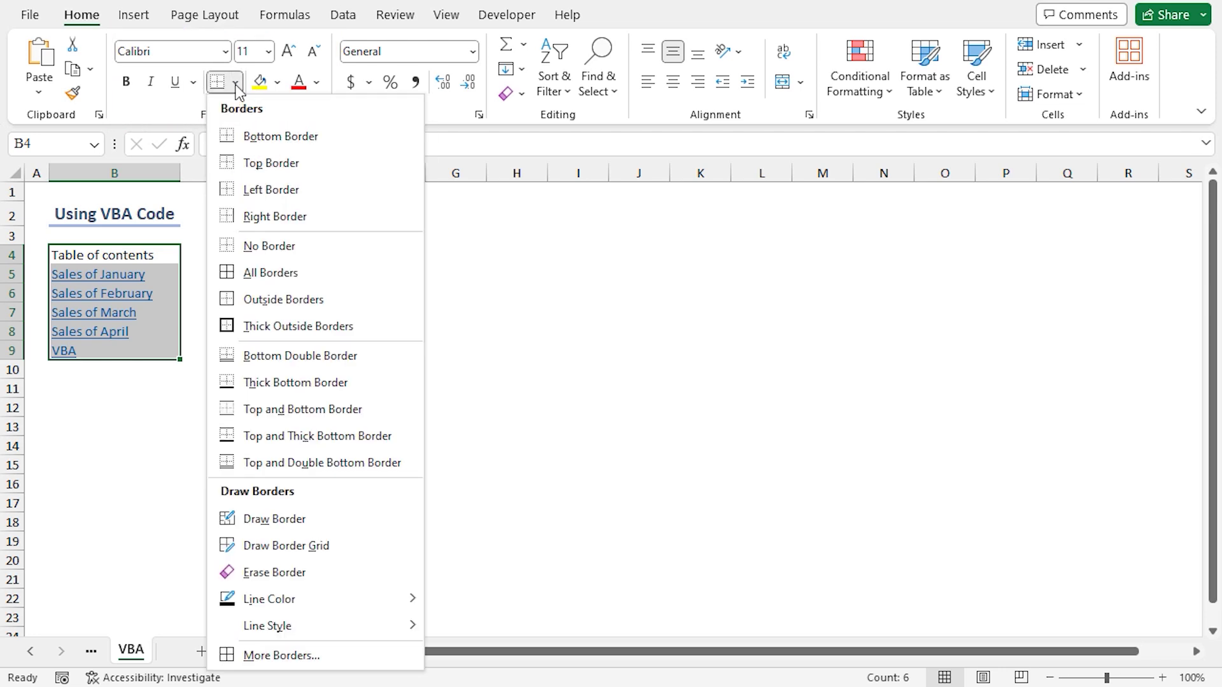
left_click(266, 280)
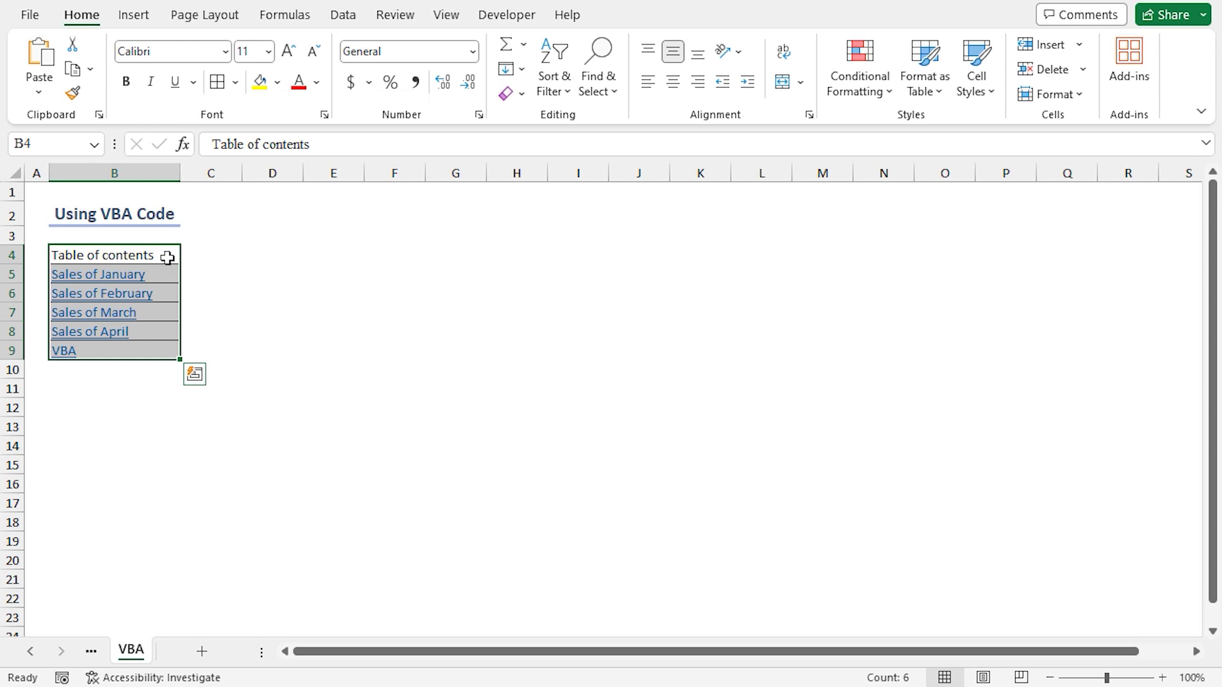
- Make heading B4 bold, light orange and centred, then follow the Sales of January link
left_click(166, 257)
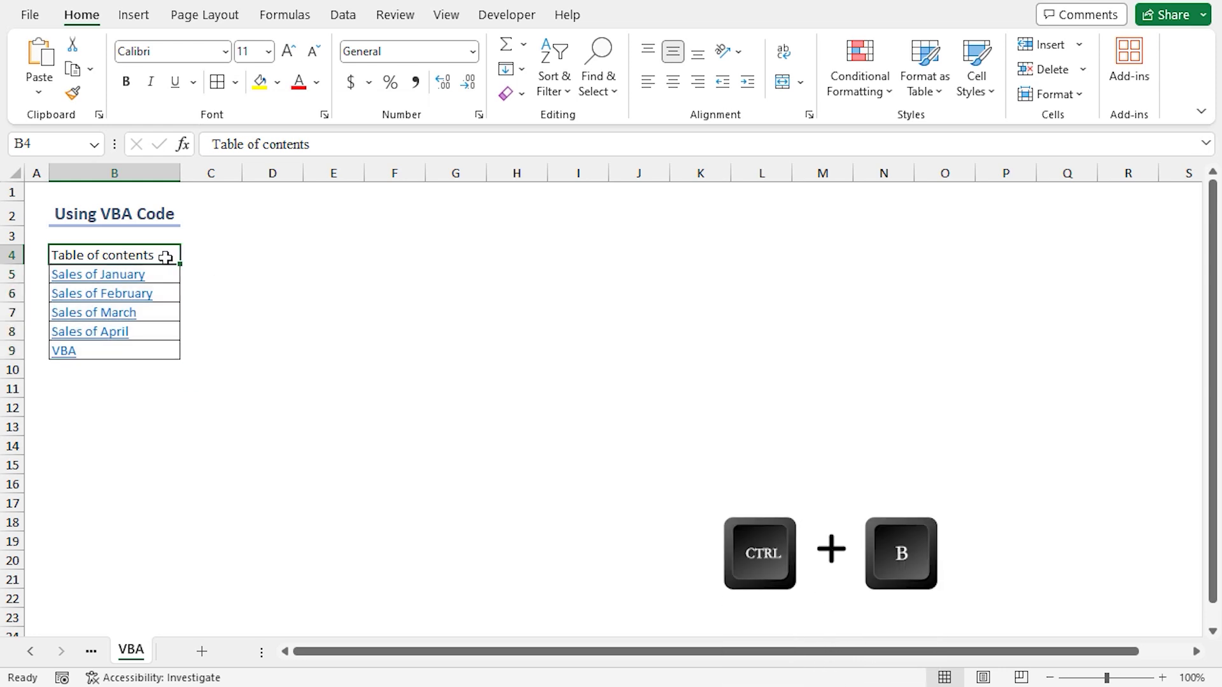
key("ctrl+b")
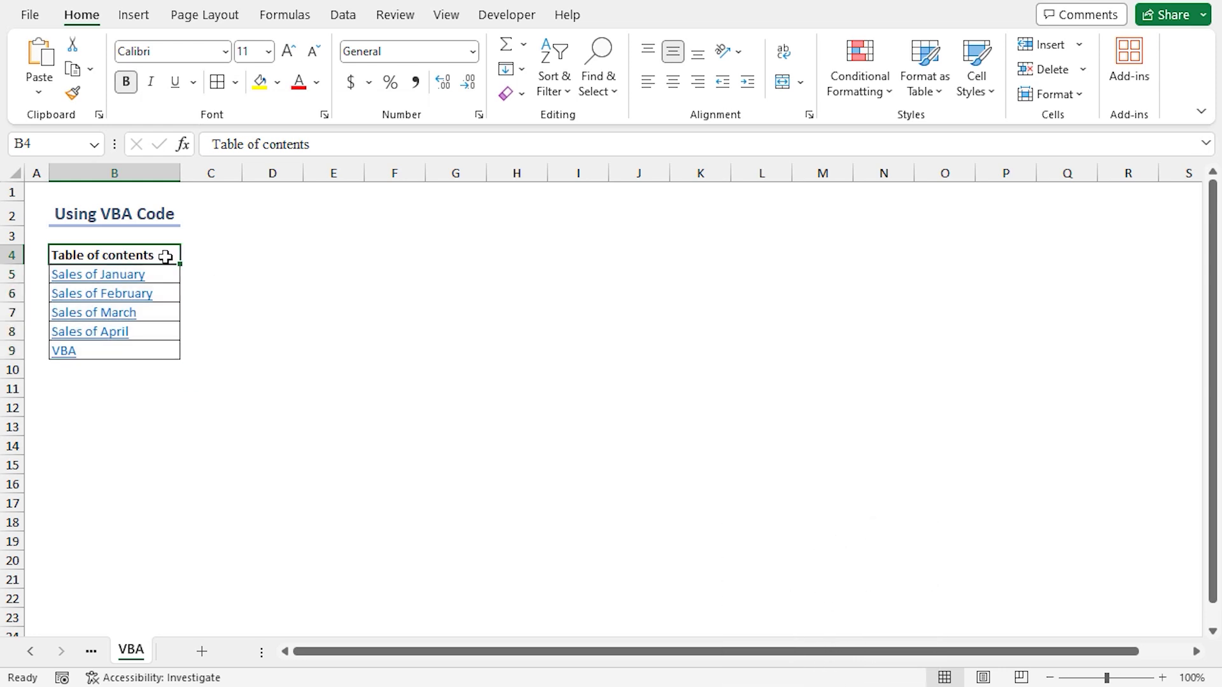
left_click(278, 82)
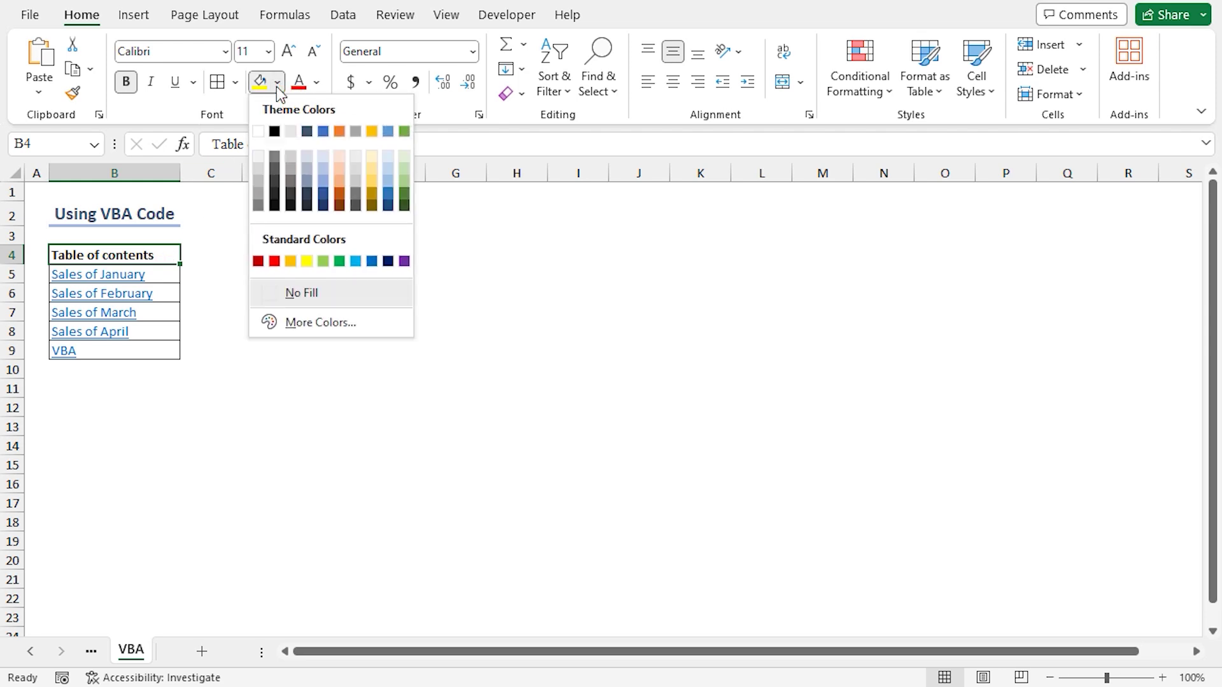
left_click(336, 155)
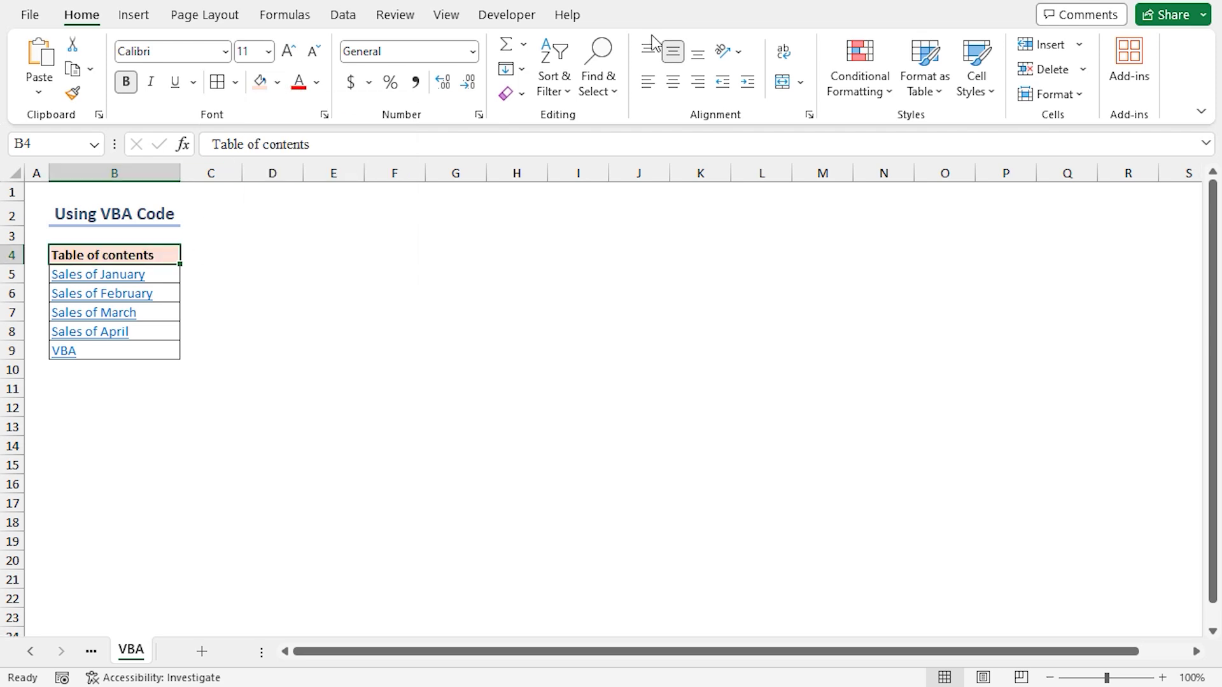
left_click(673, 88)
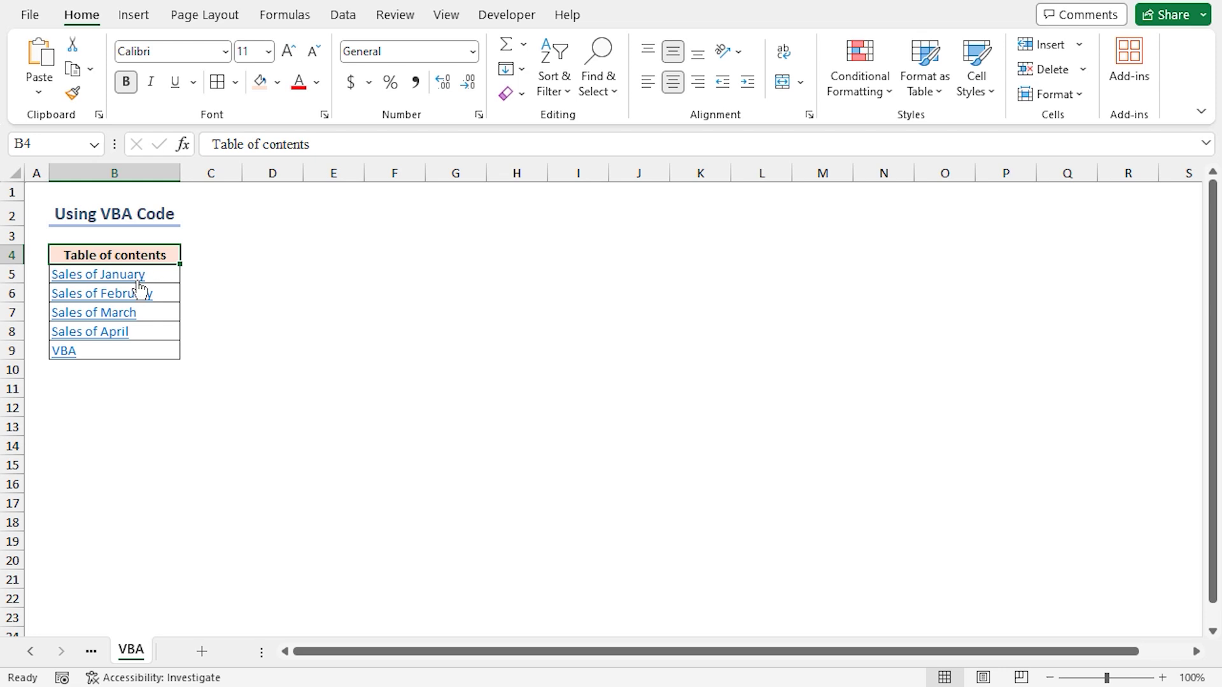
left_click(99, 279)
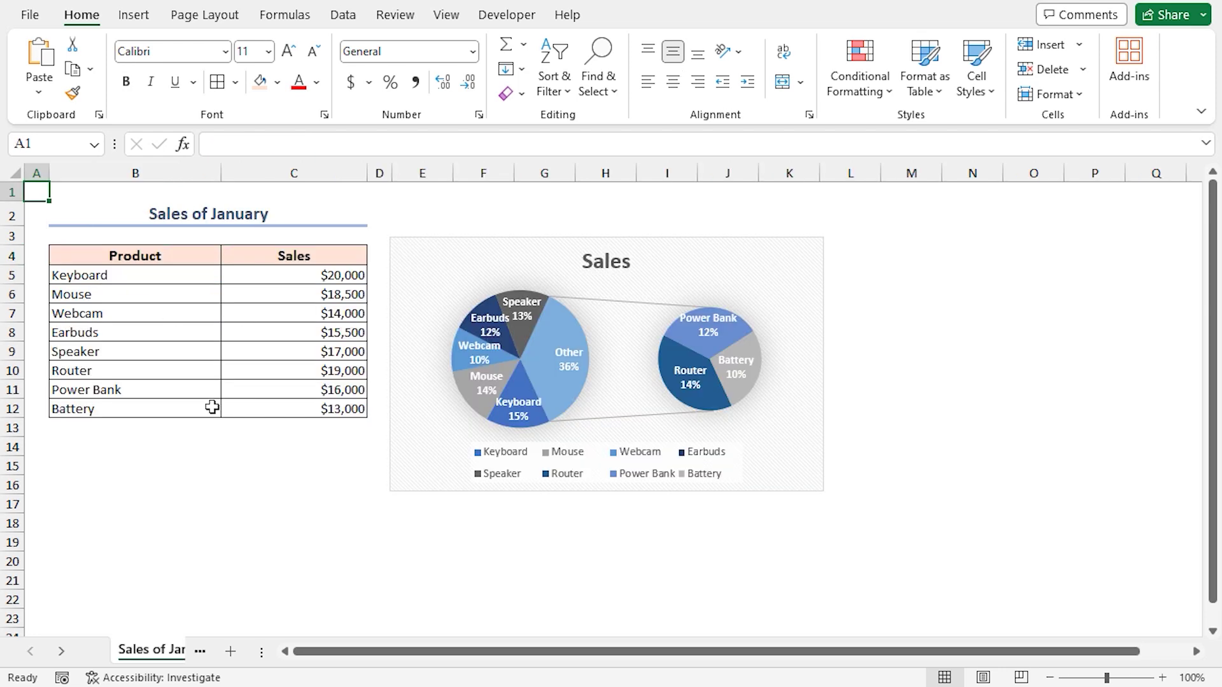